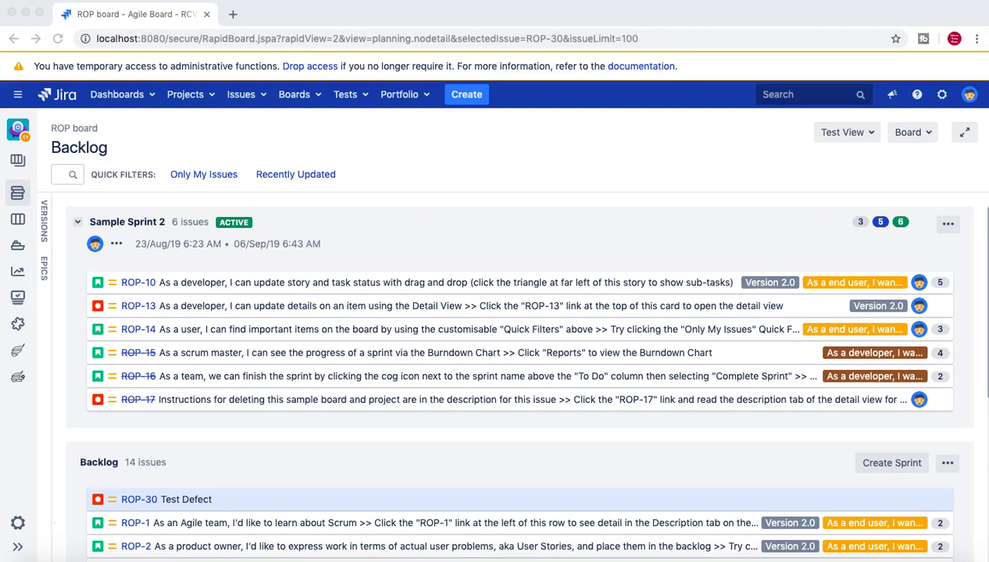
- From the ROP board backlog, open the Jira administration gear menu
left_click(750, 166)
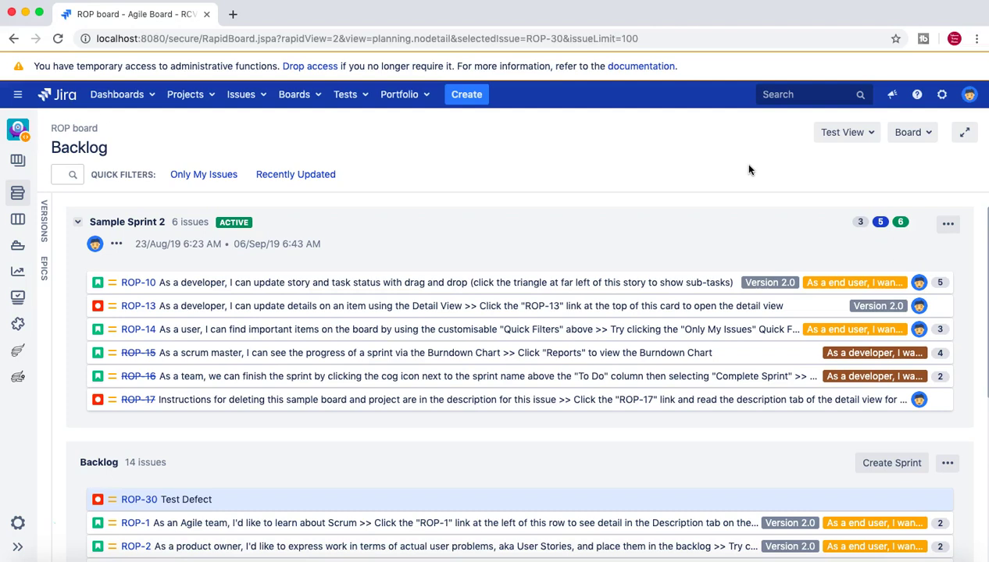
left_click(660, 176)
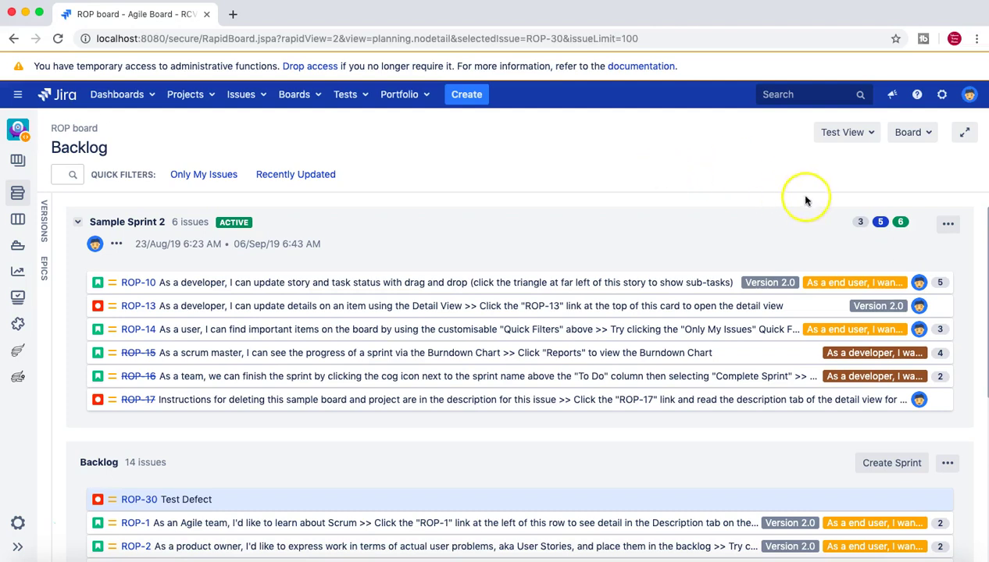
left_click(944, 96)
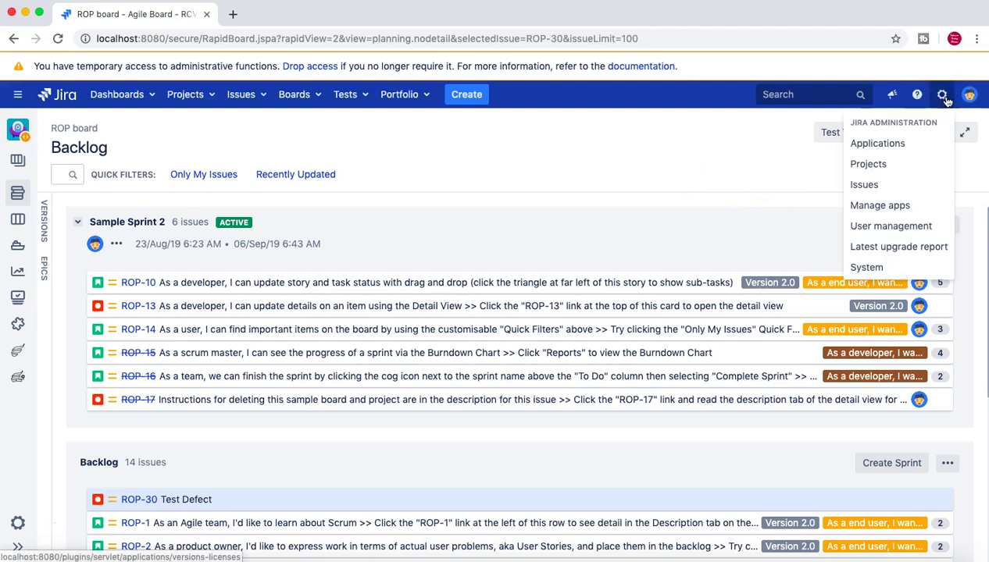
- Go to Issues administration and open the Permission schemes list
left_click(904, 185)
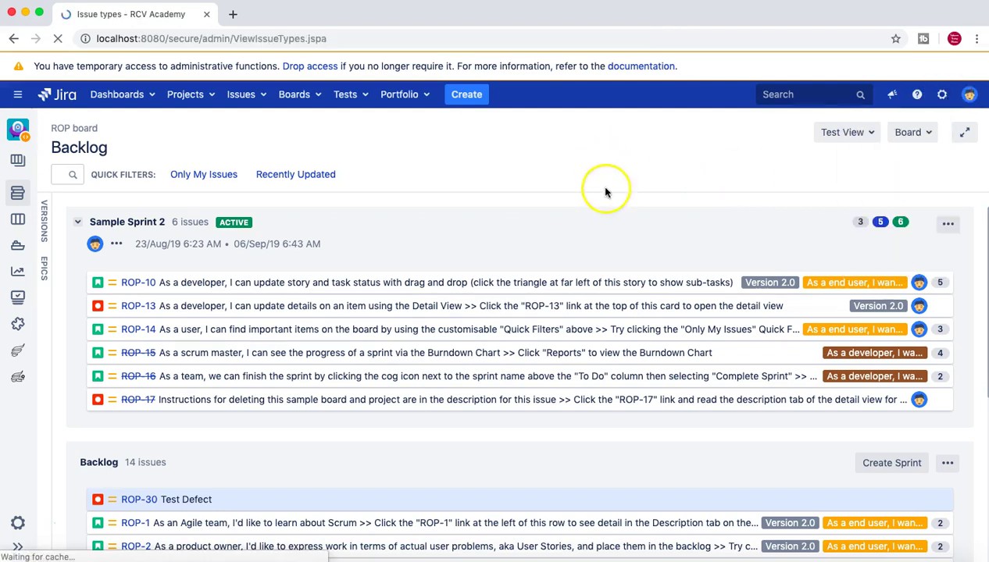
scroll(608, 196, "down", 3)
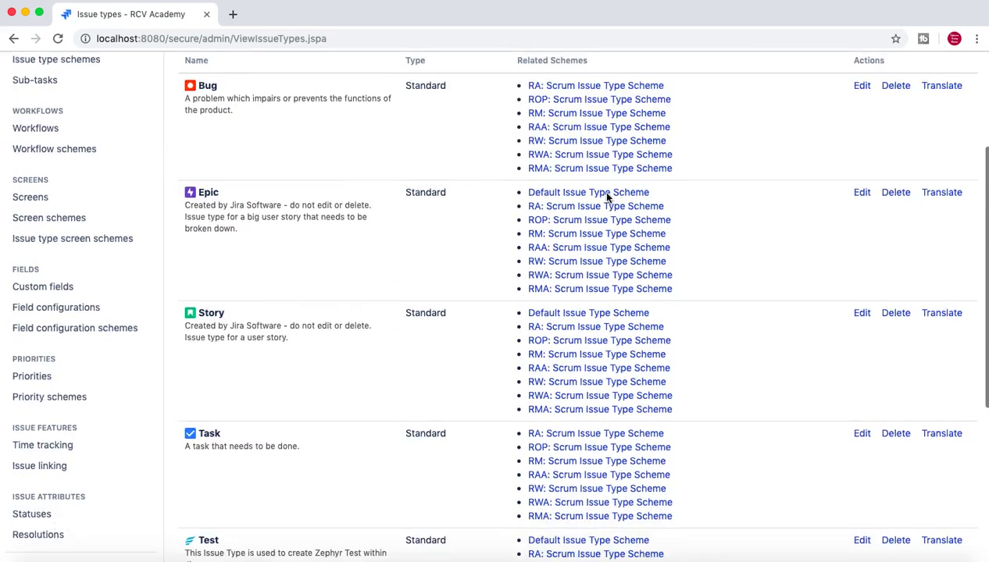
scroll(607, 195, "down", 3)
left_click(89, 463)
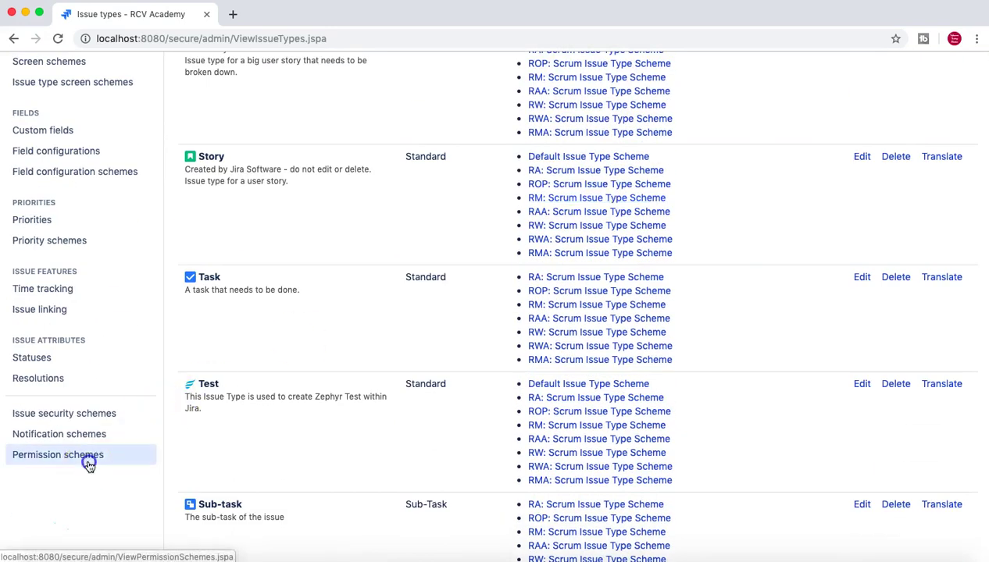
scroll(446, 383, "down", 2)
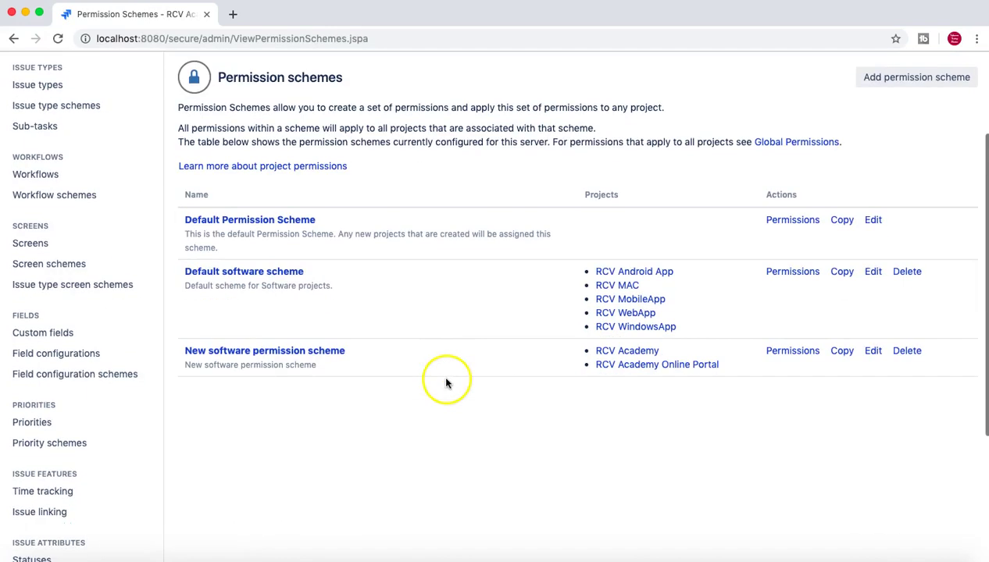
scroll(406, 399, "up", 1)
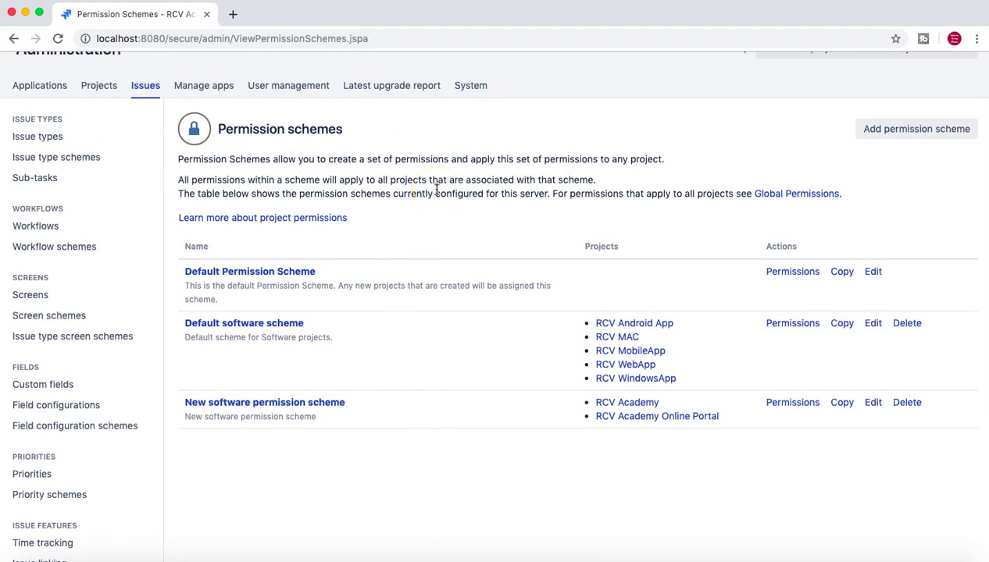
scroll(457, 161, "up", 1)
scroll(459, 161, "down", 1)
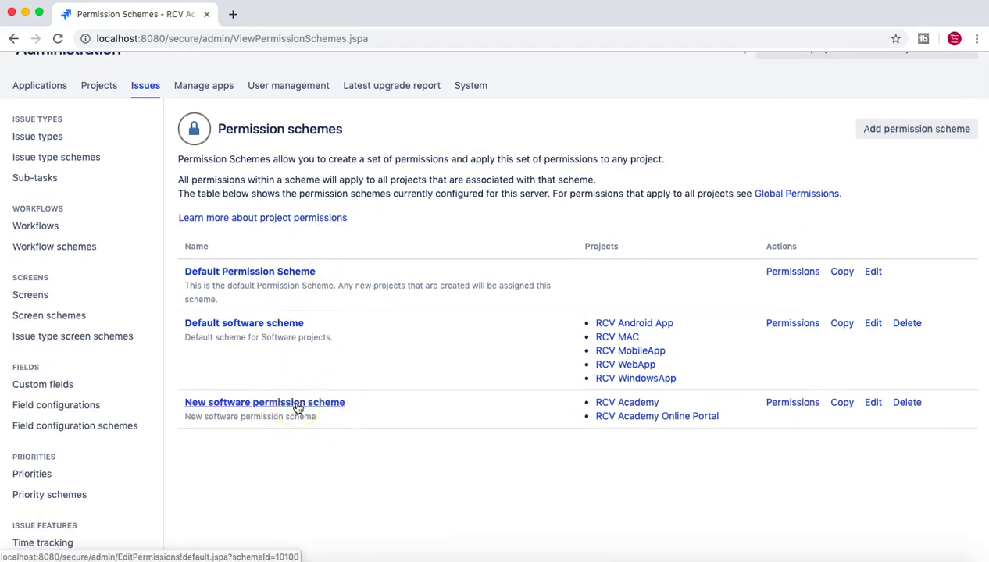
- Open the New software permission scheme and locate the Administer Projects permission
left_click(298, 405)
scroll(380, 402, "down", 2)
scroll(381, 402, "down", 1)
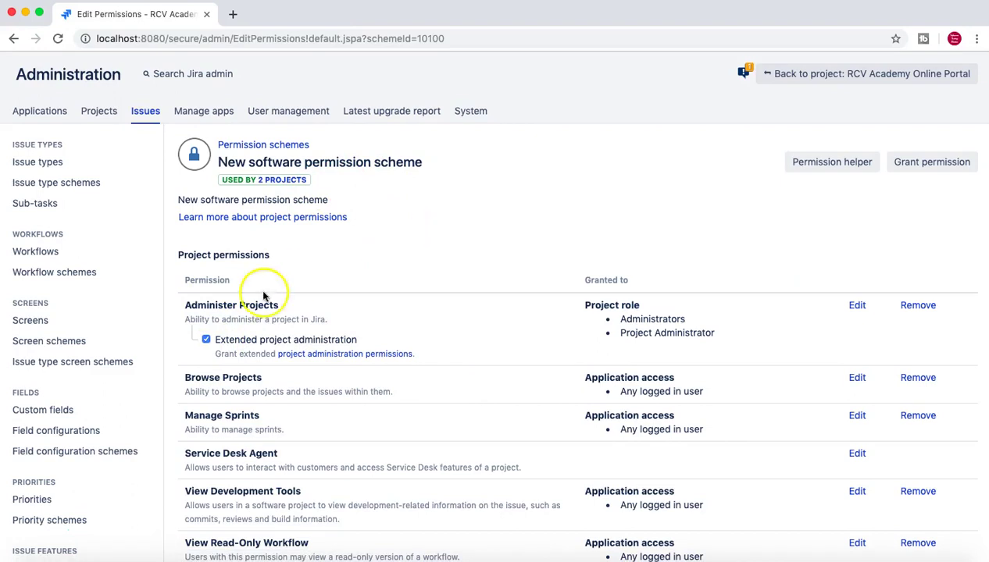
left_click_drag(185, 305, 337, 320)
left_click(354, 319)
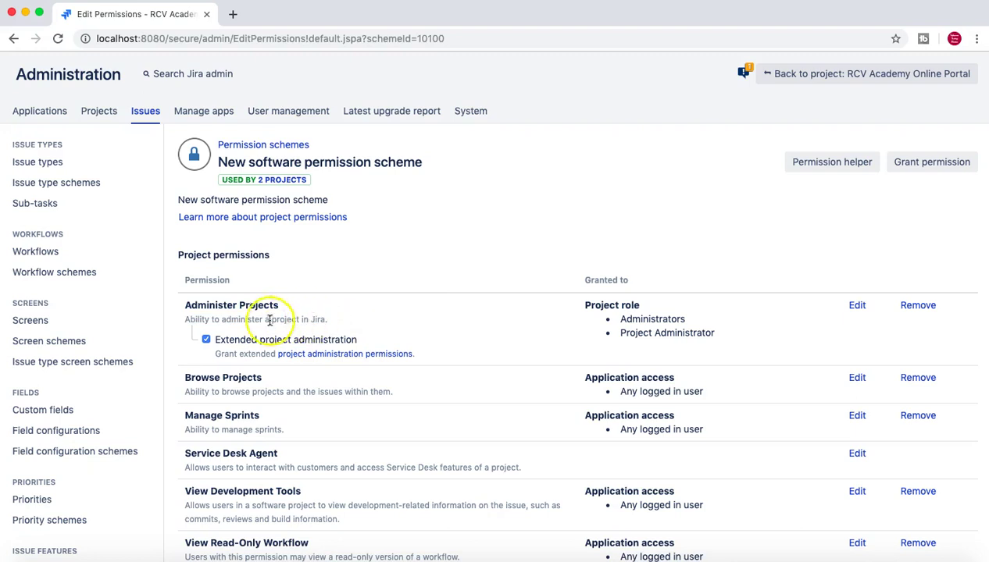
- Toggle Extended project administration off and back on, leaving it enabled for Administer Projects
left_click(207, 342)
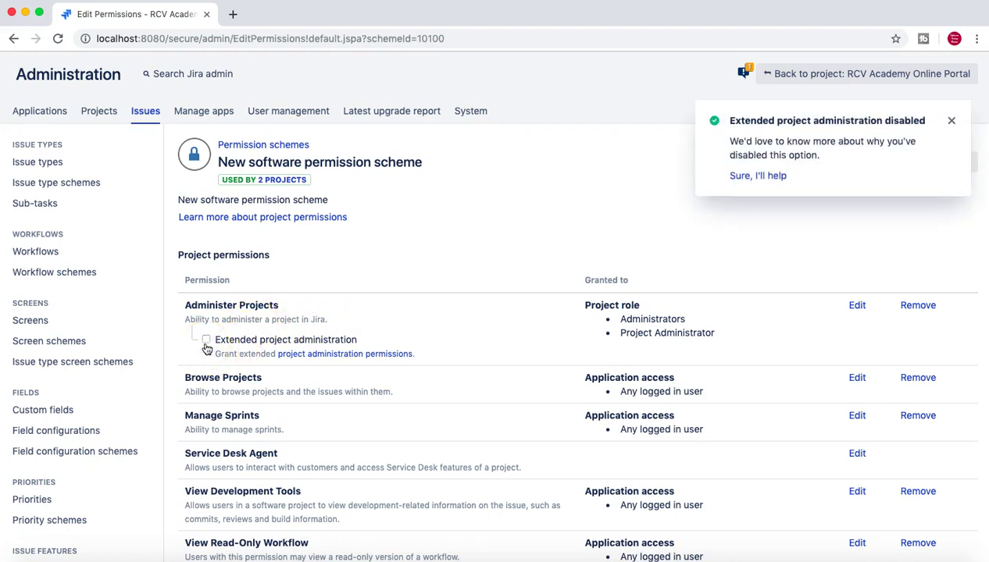
left_click(205, 341)
left_click(952, 122)
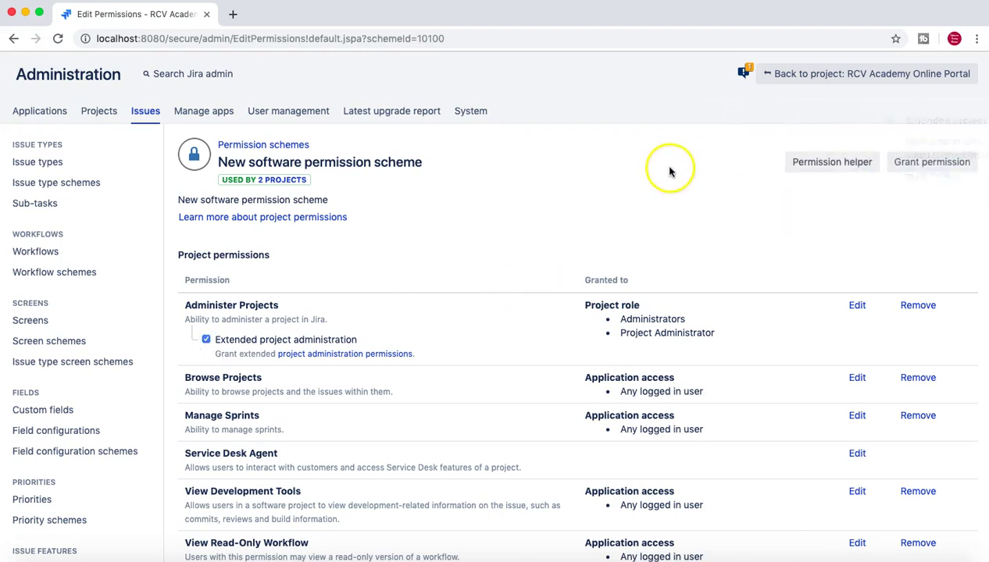
left_click_drag(614, 333, 716, 333)
left_click_drag(619, 319, 714, 336)
left_click(435, 320)
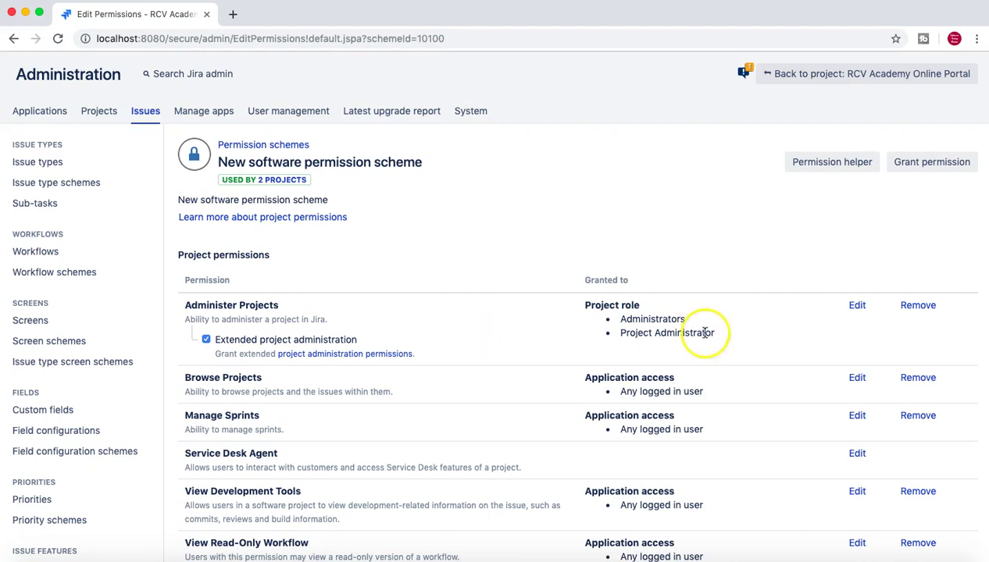
scroll(810, 225, "up", 2)
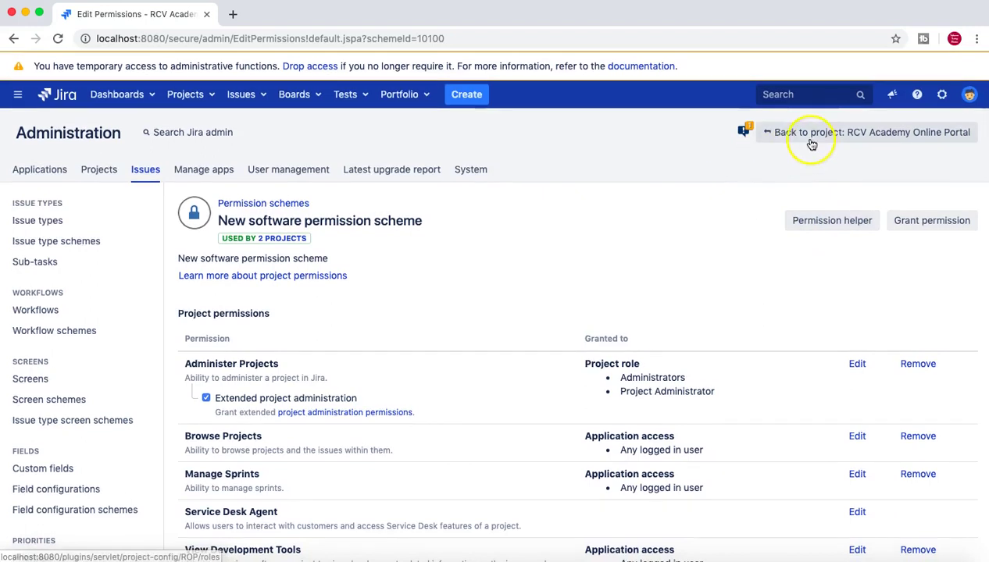
- Return to the ROP project and log out of Jira
left_click(805, 134)
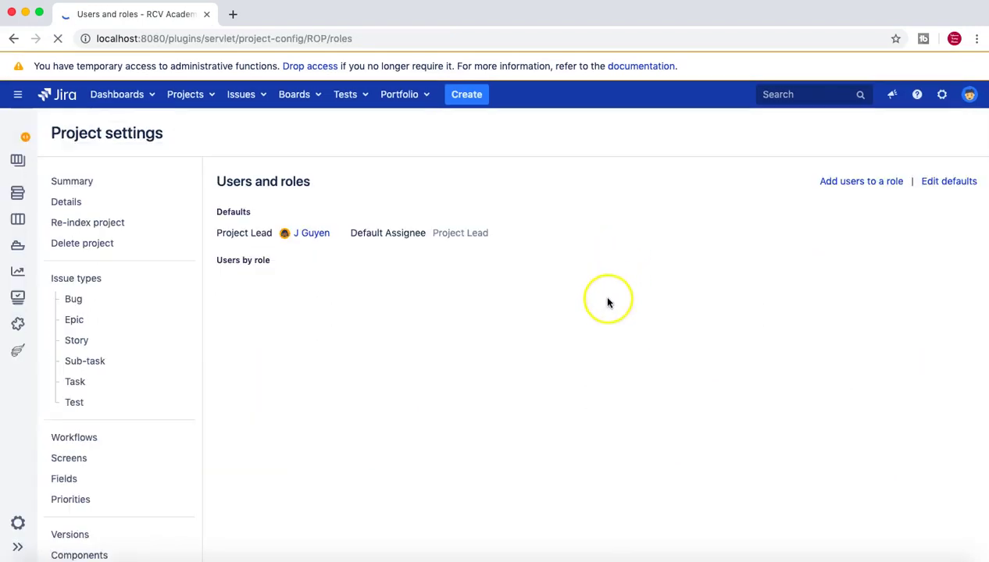
scroll(540, 406, "down", 1)
scroll(540, 406, "down", 2)
scroll(540, 406, "up", 2)
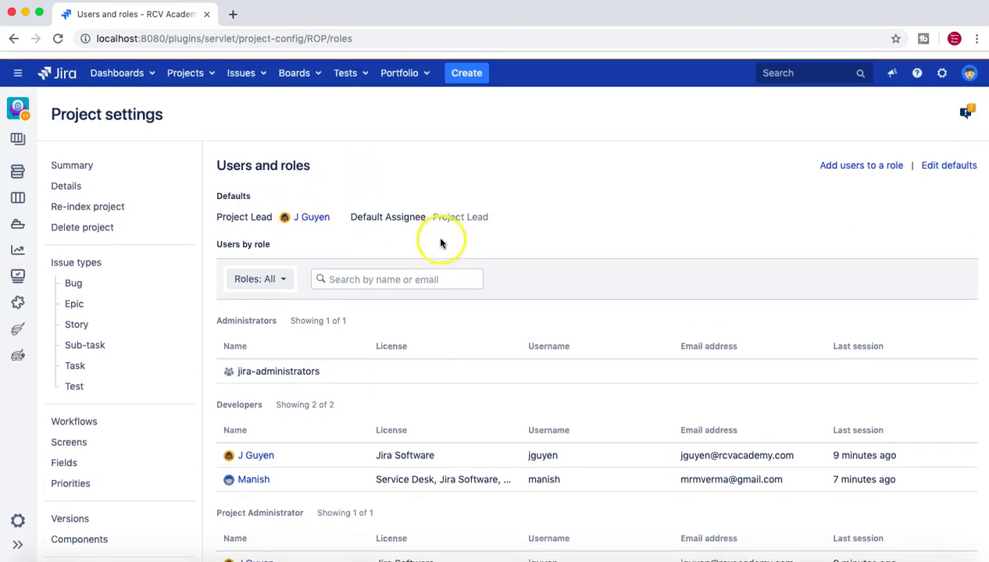
scroll(435, 235, "down", 3)
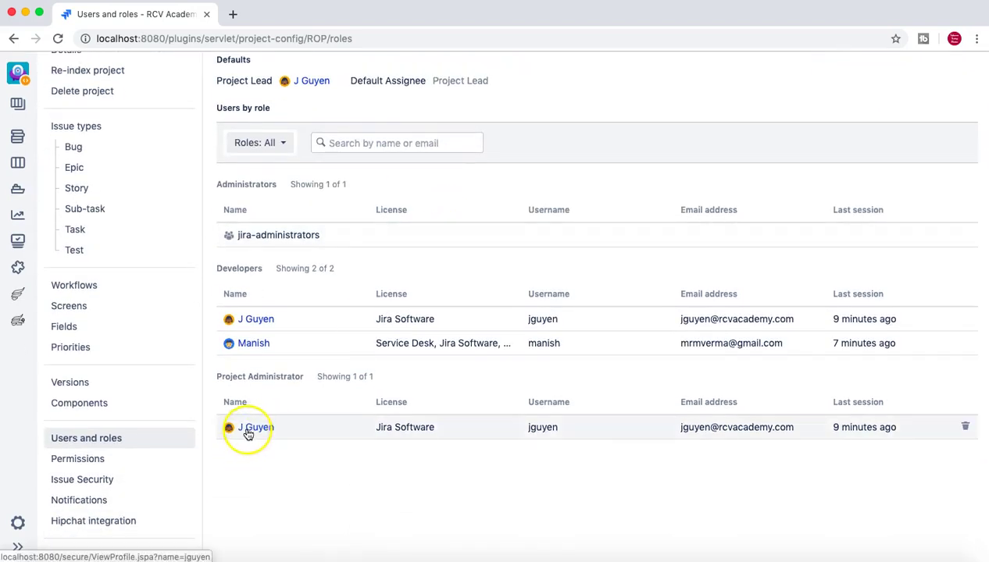
scroll(494, 425, "up", 3)
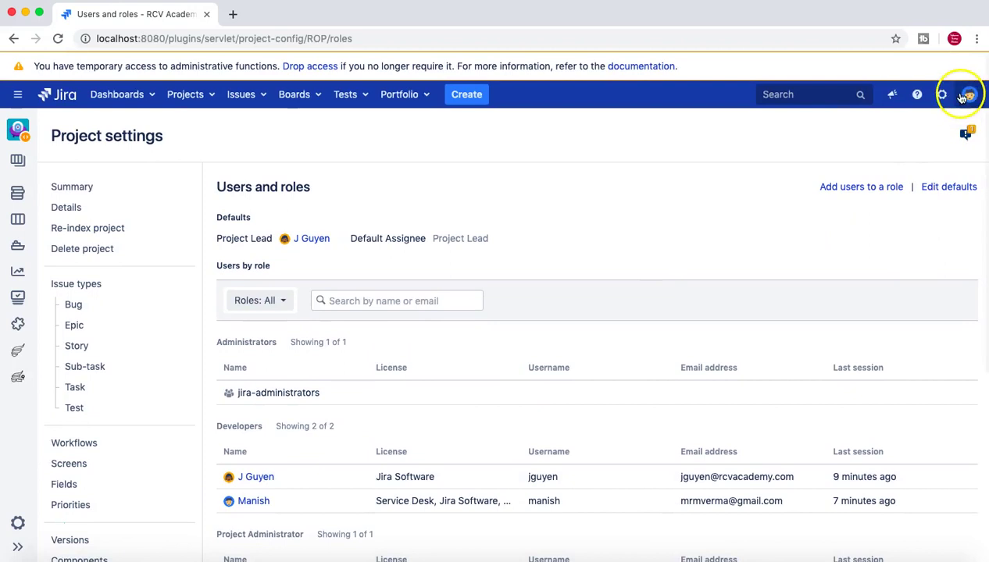
left_click(974, 98)
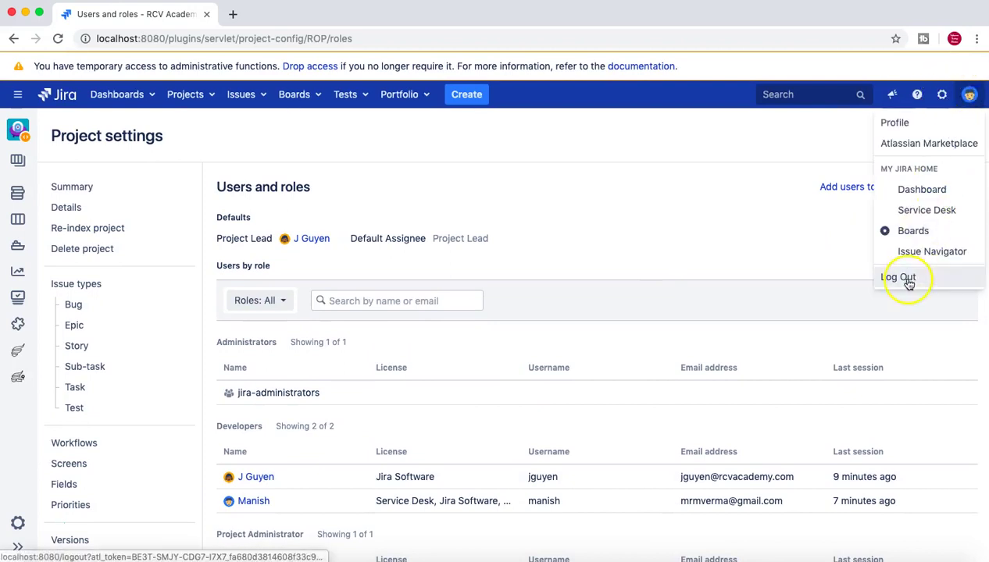
left_click(906, 279)
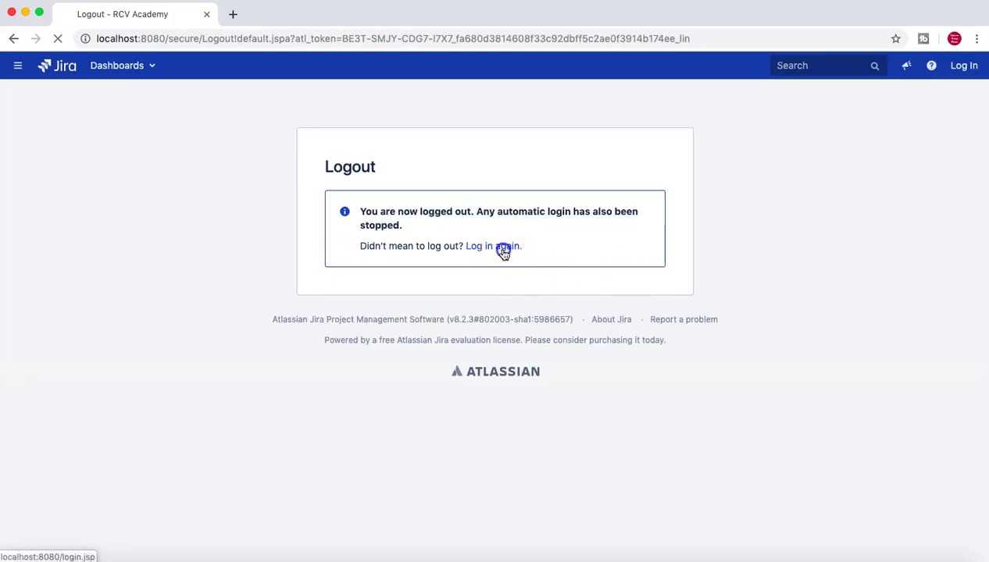
- Log back in with the ROP project administrator's username and password
left_click(501, 247)
left_click(472, 208)
left_click(471, 235)
type("**********")
key("BackSpace")
key("BackSpace")
key("BackSpace")
key("BackSpace")
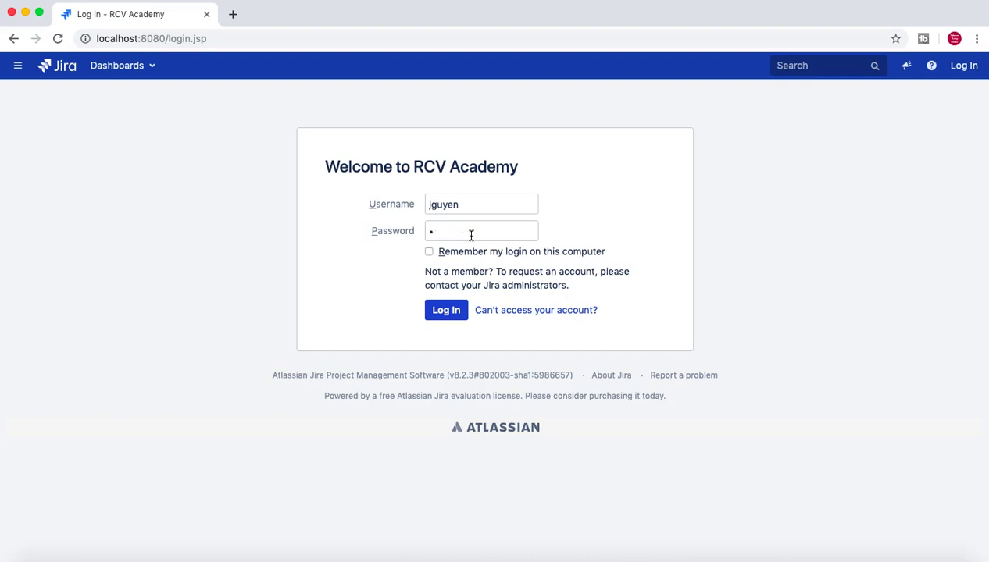
type("********")
key("Return")
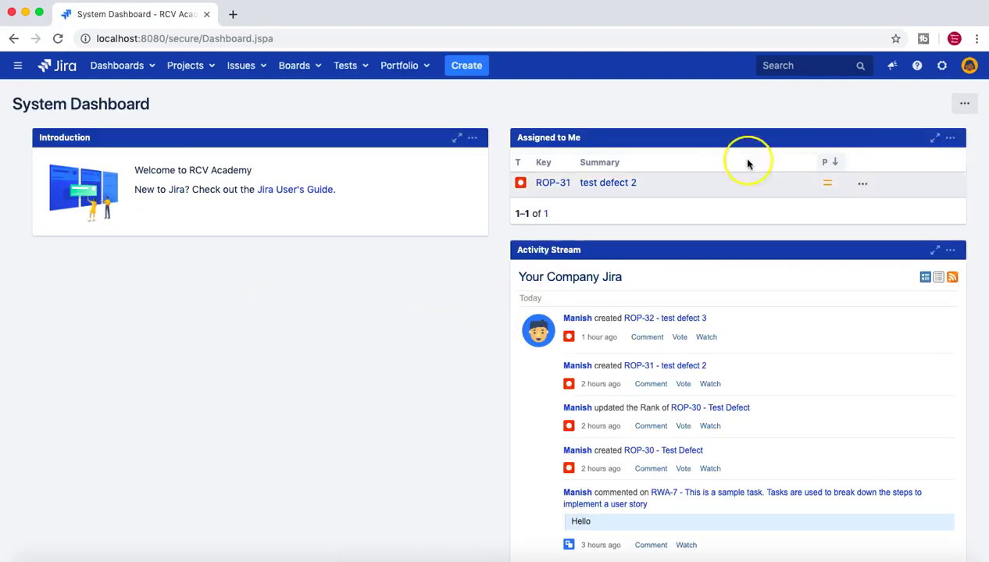
- Open the RCV Academy Online Portal (ROP) project settings from the administration Projects list
left_click(943, 68)
left_click(877, 121)
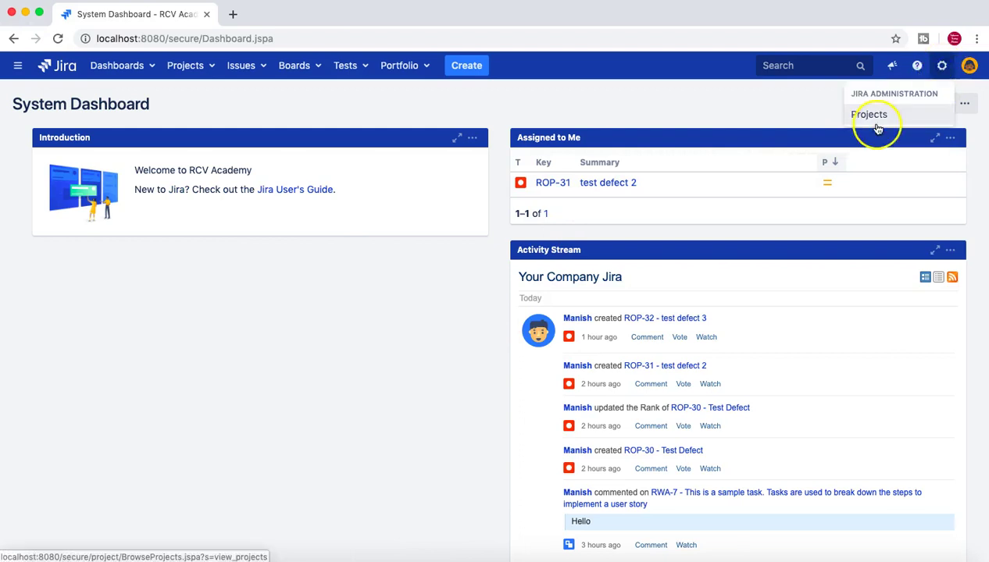
left_click(943, 65)
left_click(886, 119)
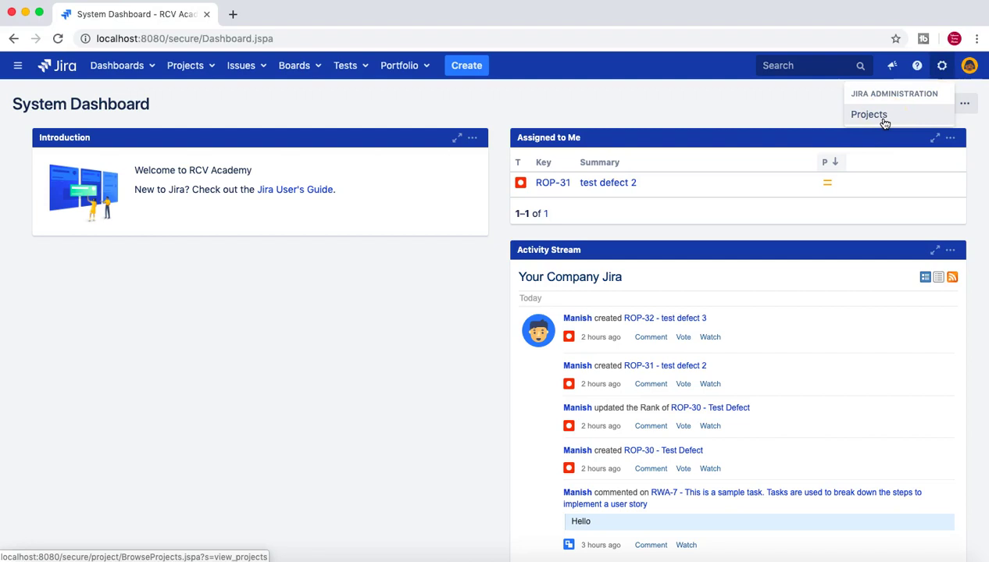
left_click(201, 72)
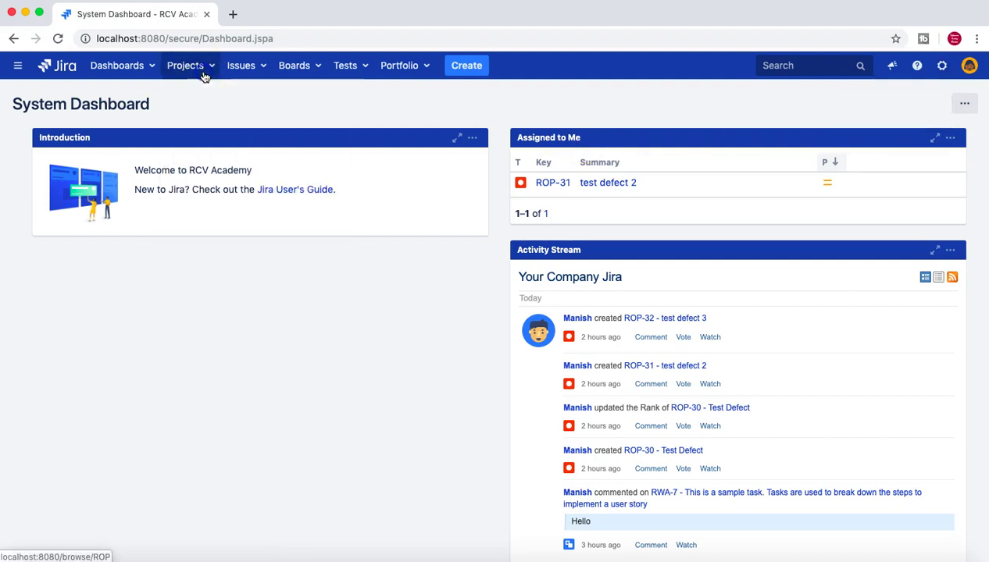
left_click(204, 76)
left_click(275, 121)
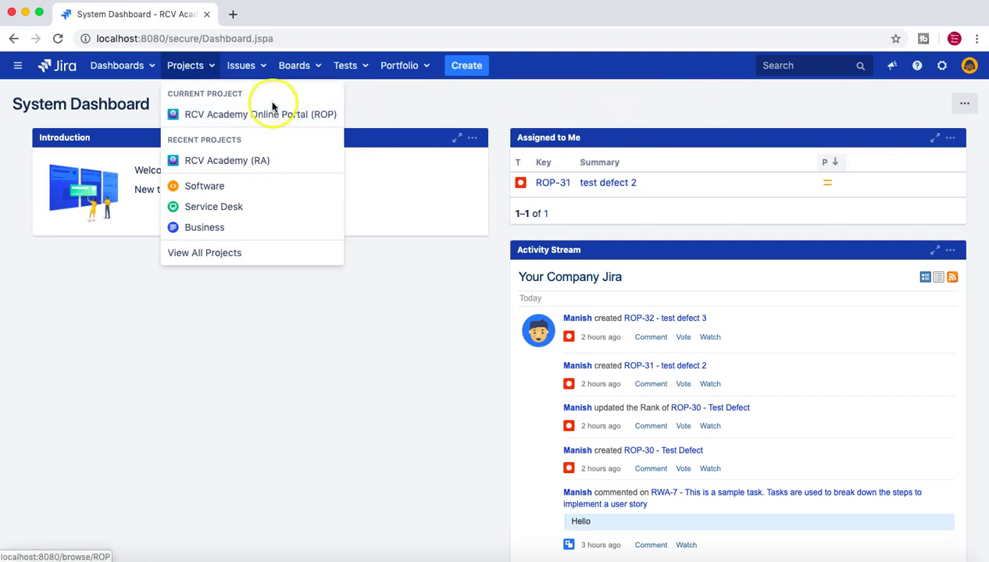
left_click(942, 69)
left_click(942, 69)
left_click(942, 67)
left_click(905, 114)
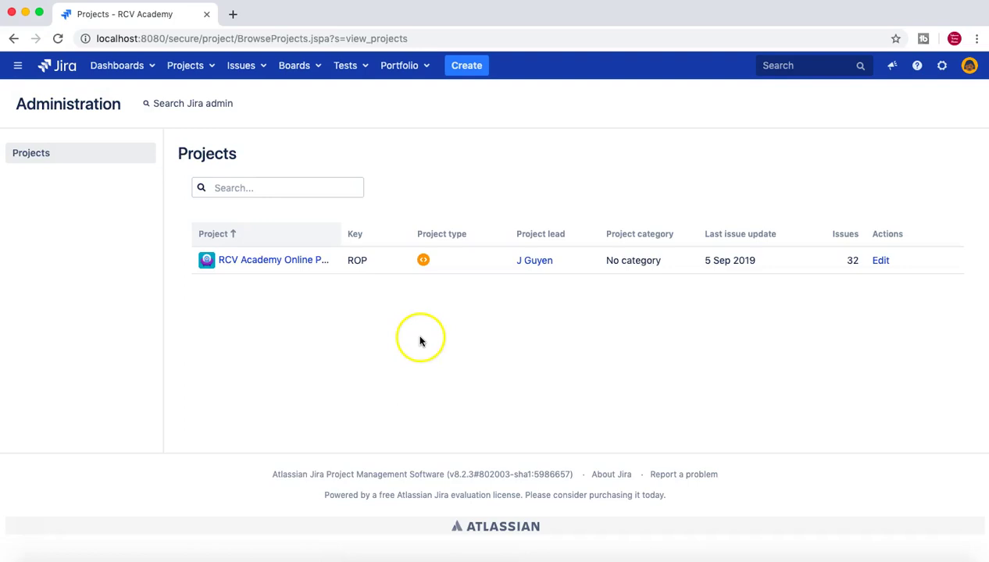
left_click(238, 260)
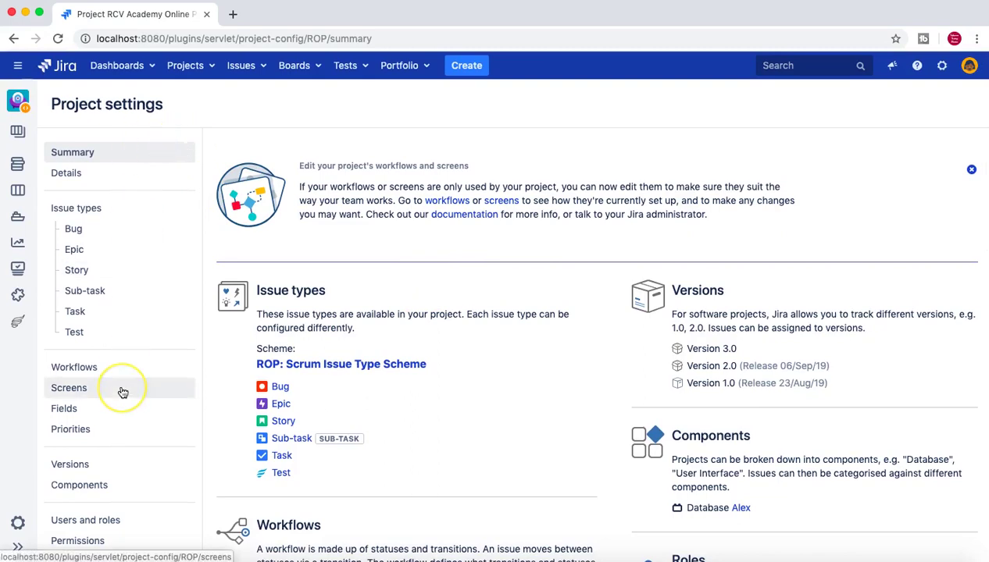
- Open the project's Workflows and view the Software Simplified Workflow for Project ROP
scroll(121, 392, "down", 2)
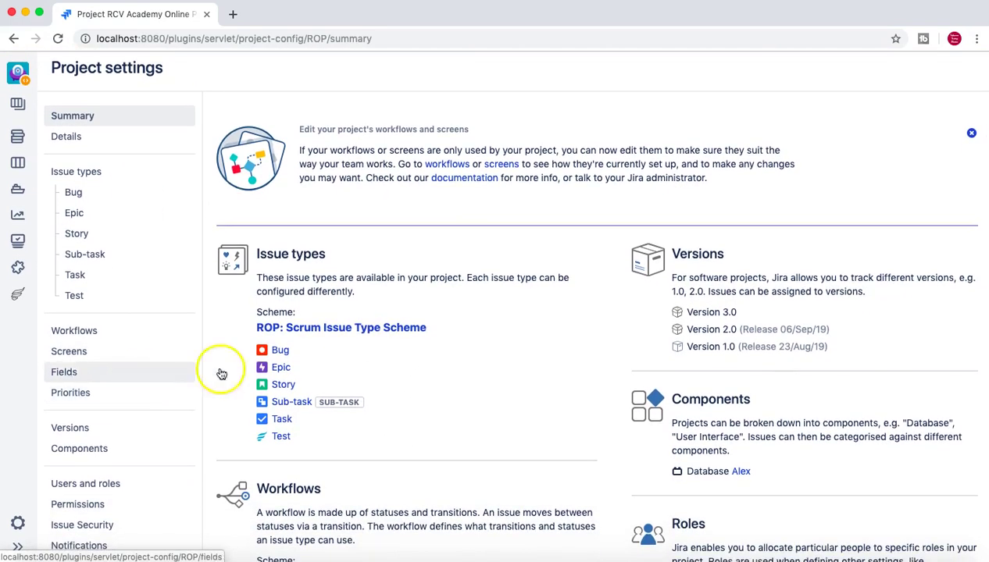
scroll(425, 397, "down", 2)
scroll(425, 398, "down", 6)
scroll(427, 400, "down", 4)
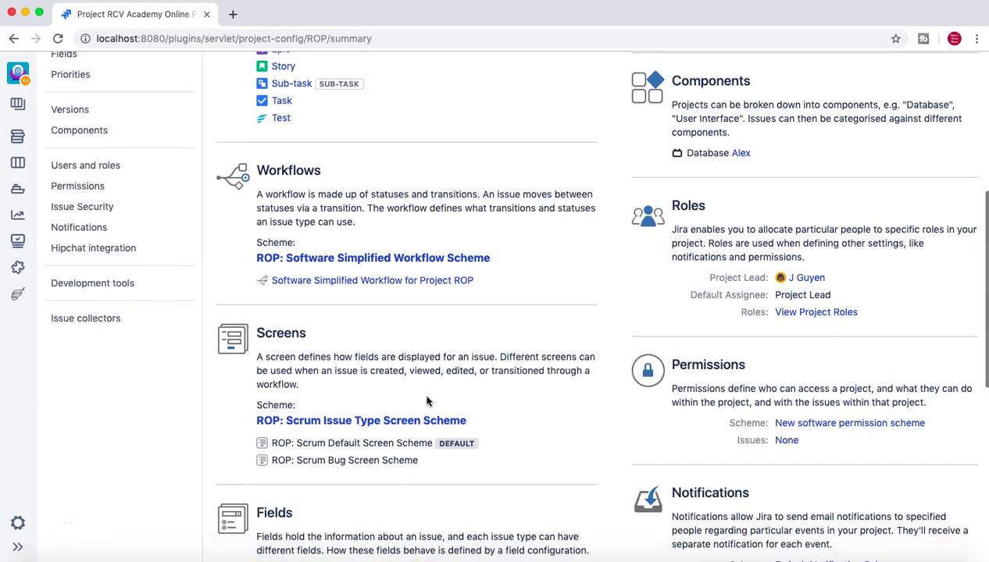
scroll(427, 400, "down", 1)
scroll(426, 399, "up", 2)
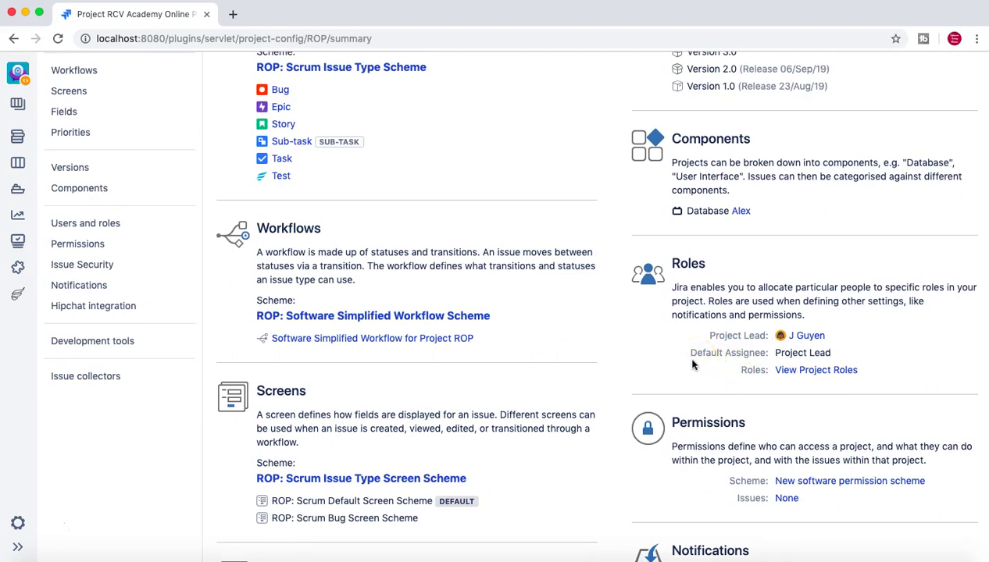
scroll(572, 322, "up", 2)
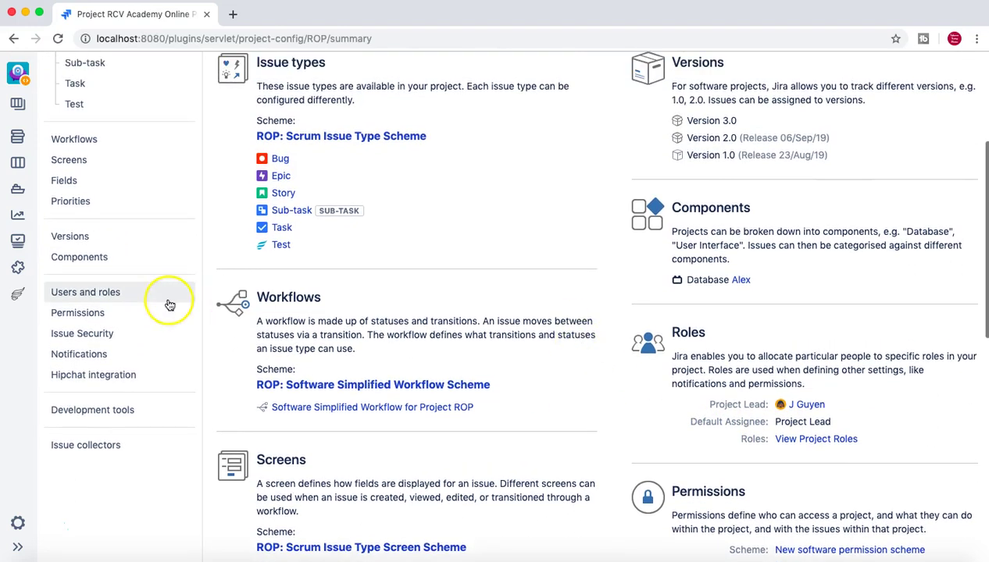
scroll(147, 328, "up", 3)
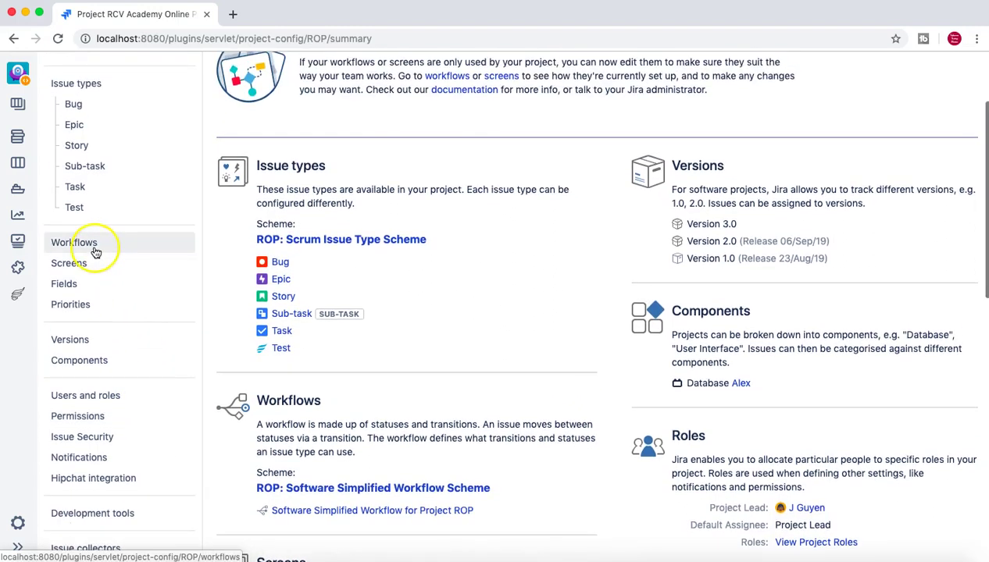
left_click(94, 251)
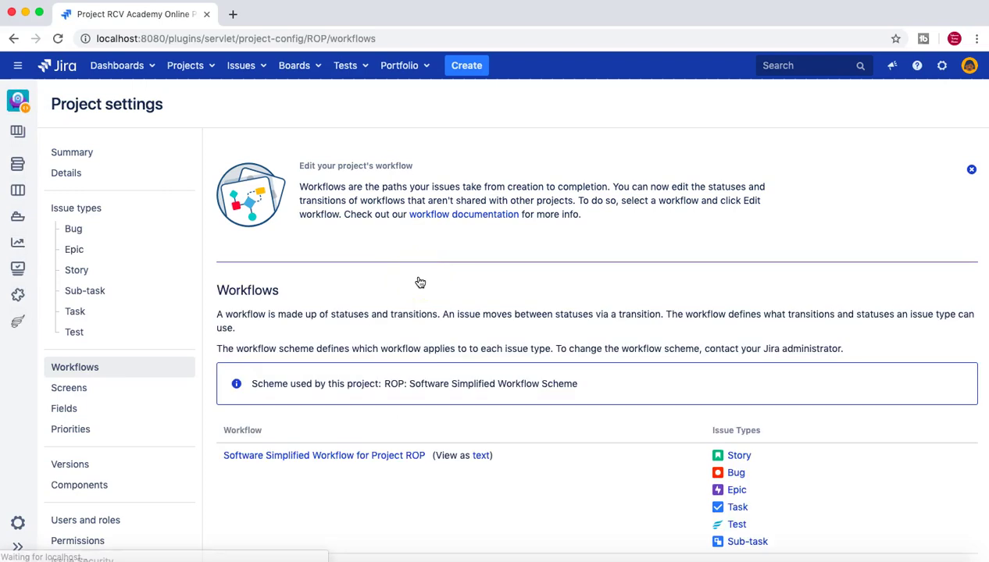
scroll(419, 282, "down", 4)
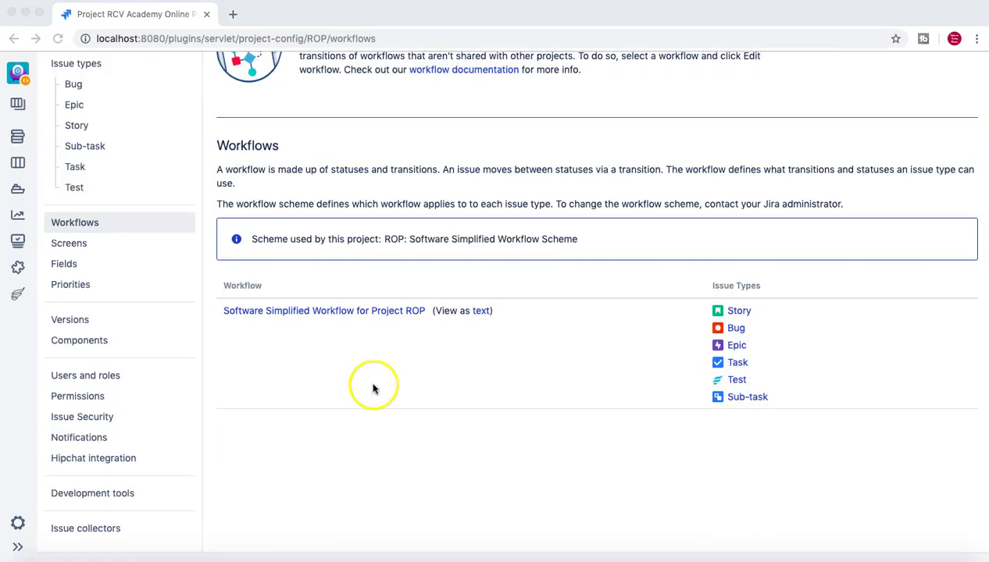
left_click(346, 312)
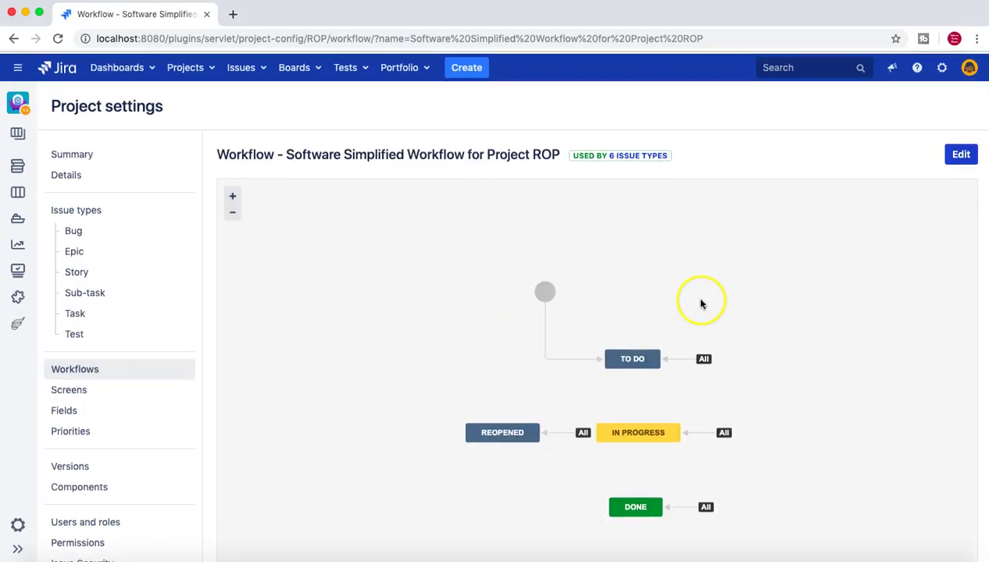
- Start editing the ROP workflow as an auto-saving draft
left_click(962, 159)
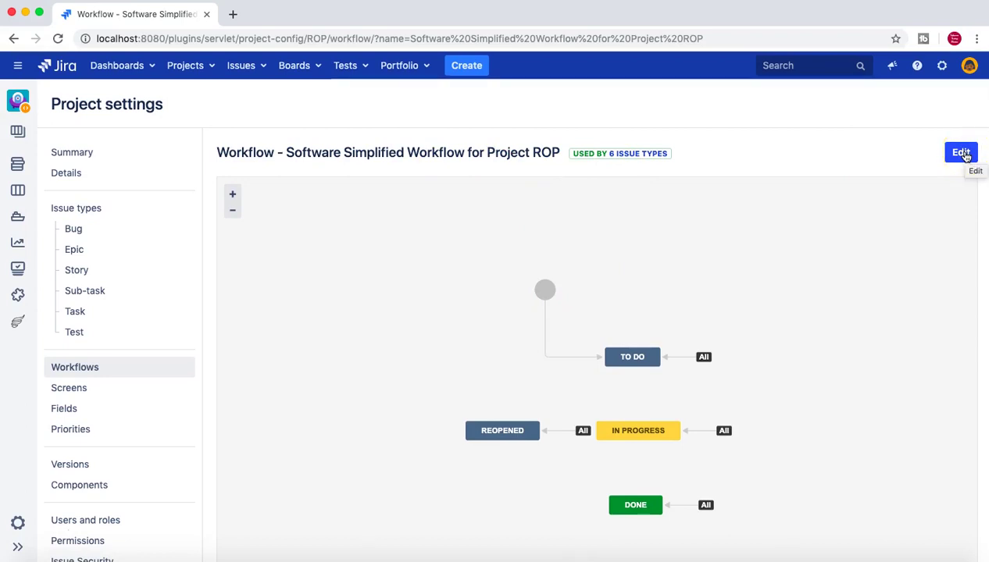
left_click(825, 204)
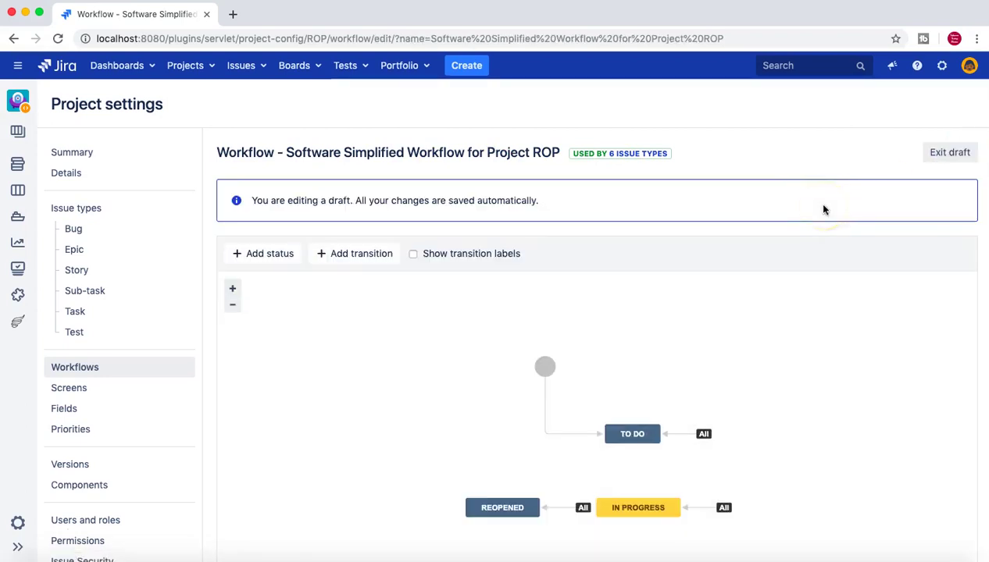
scroll(823, 210, "down", 1)
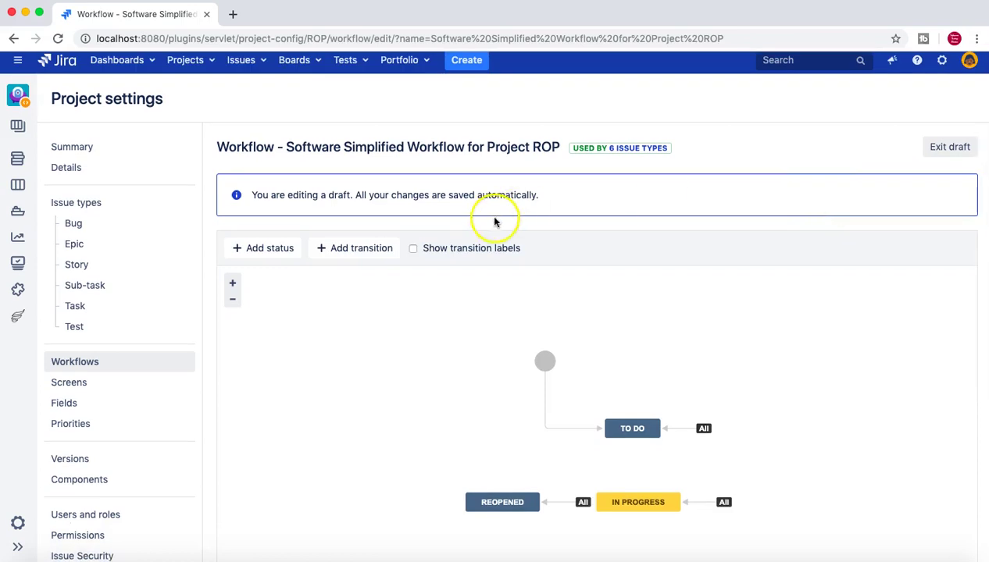
scroll(541, 302, "down", 5)
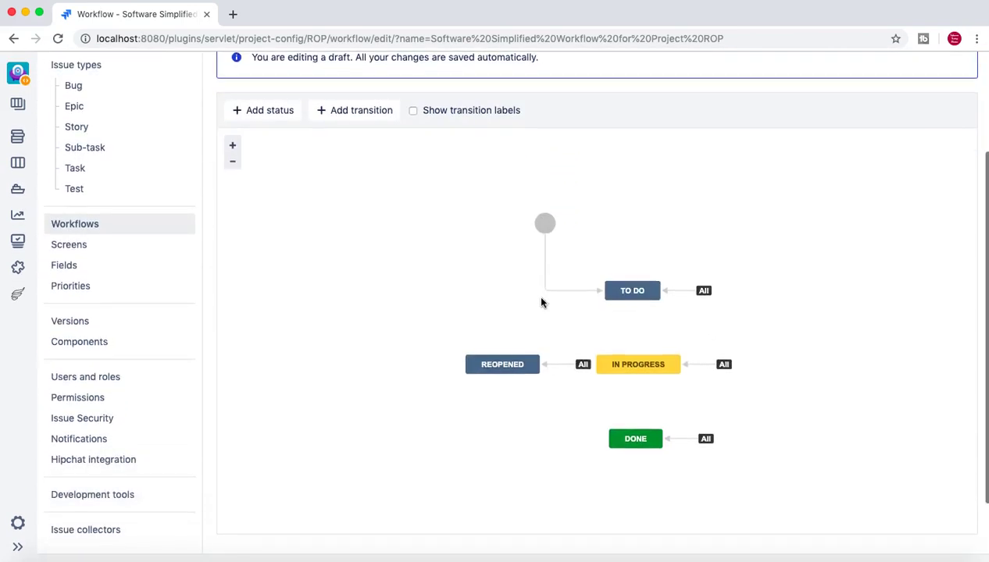
scroll(541, 302, "up", 2)
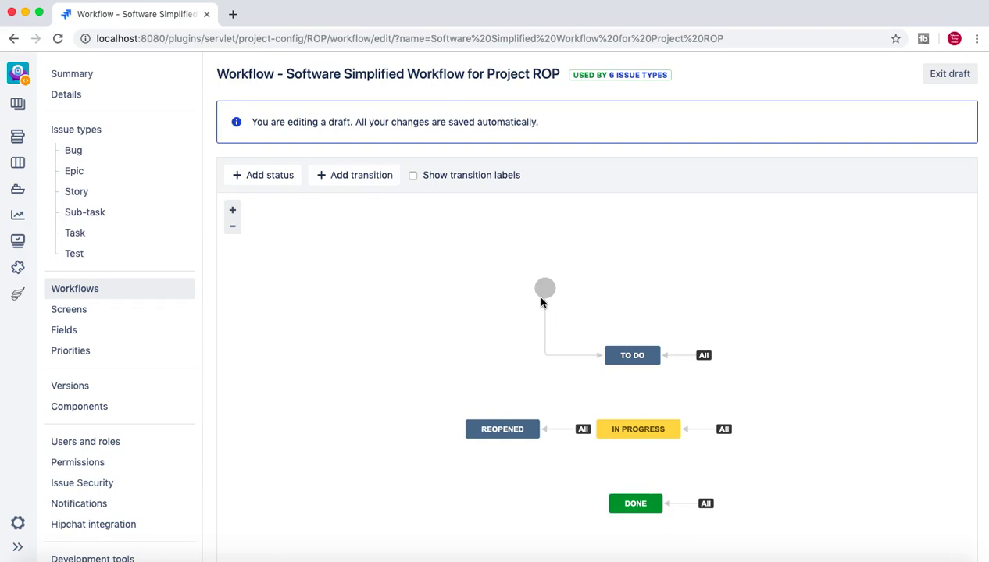
scroll(762, 301, "down", 3)
scroll(675, 293, "up", 3)
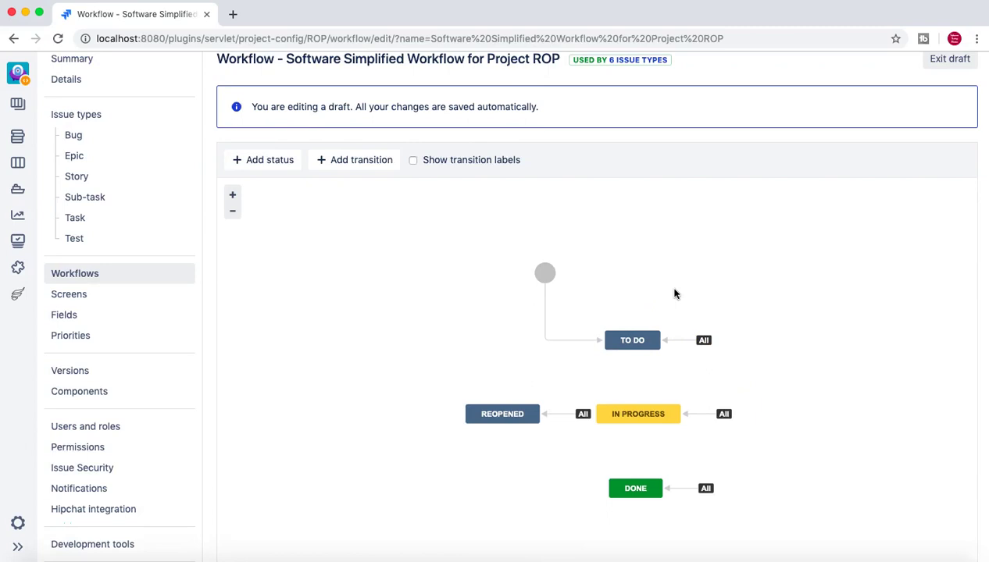
- Begin adding a status, choosing the existing Closed status
left_click(279, 160)
left_click(435, 199)
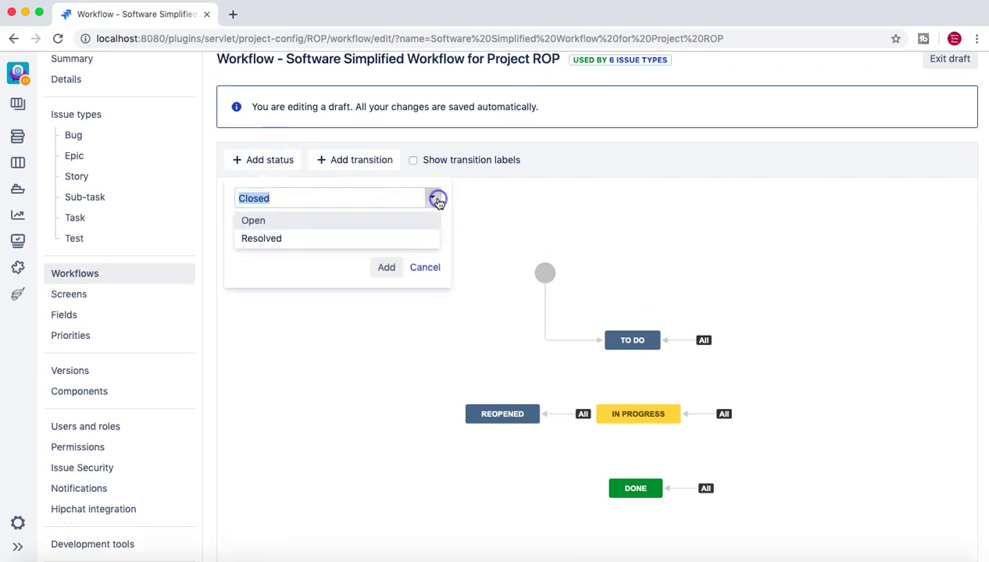
left_click(307, 269)
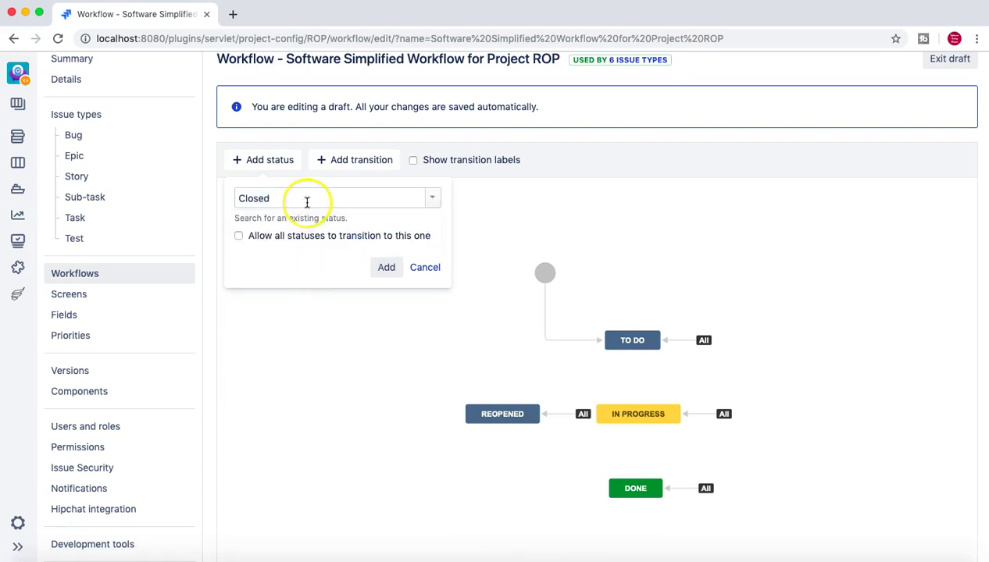
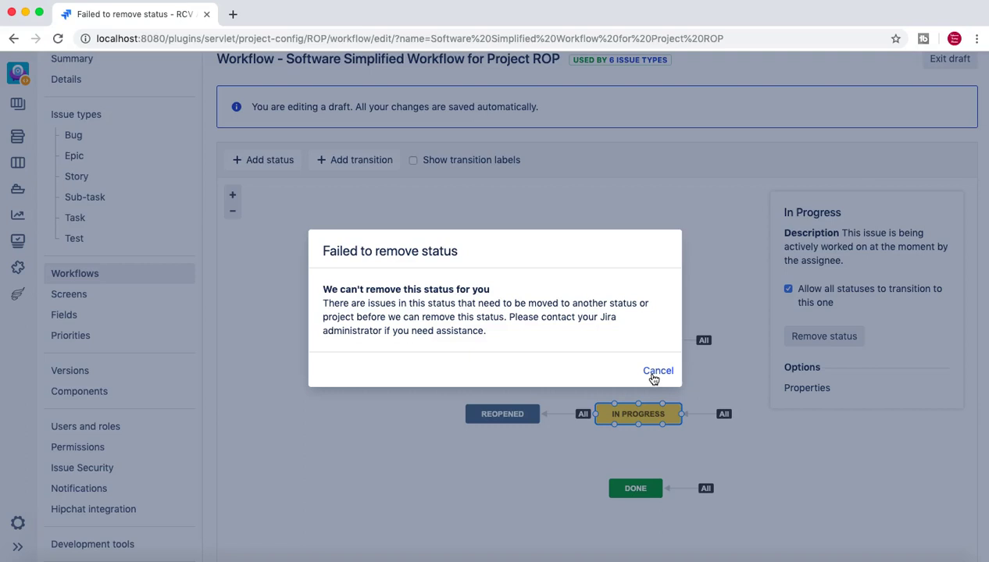
- Dismiss the status-removal error and abandon a new transition, leaving the four statuses unchanged
left_click(653, 374)
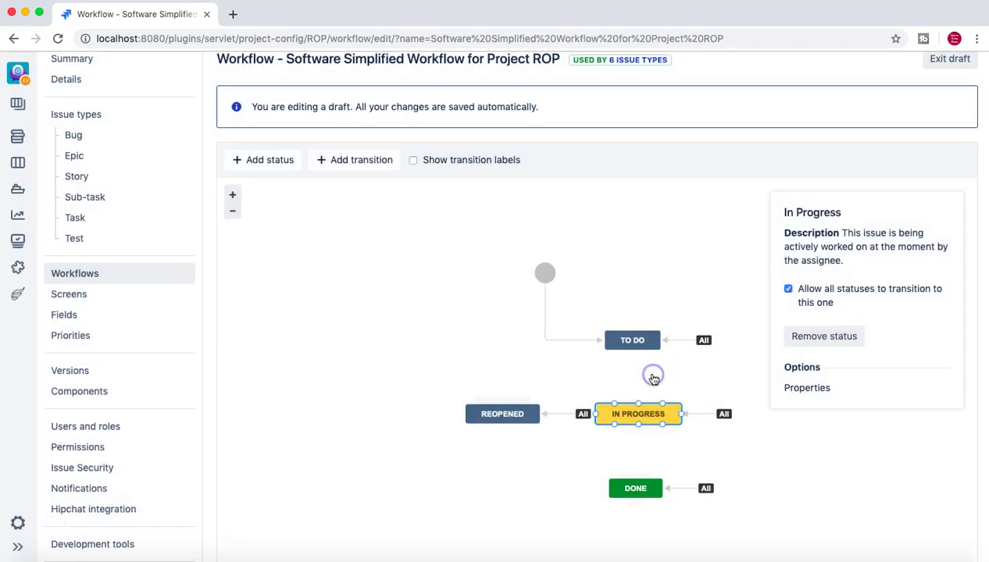
left_click(733, 231)
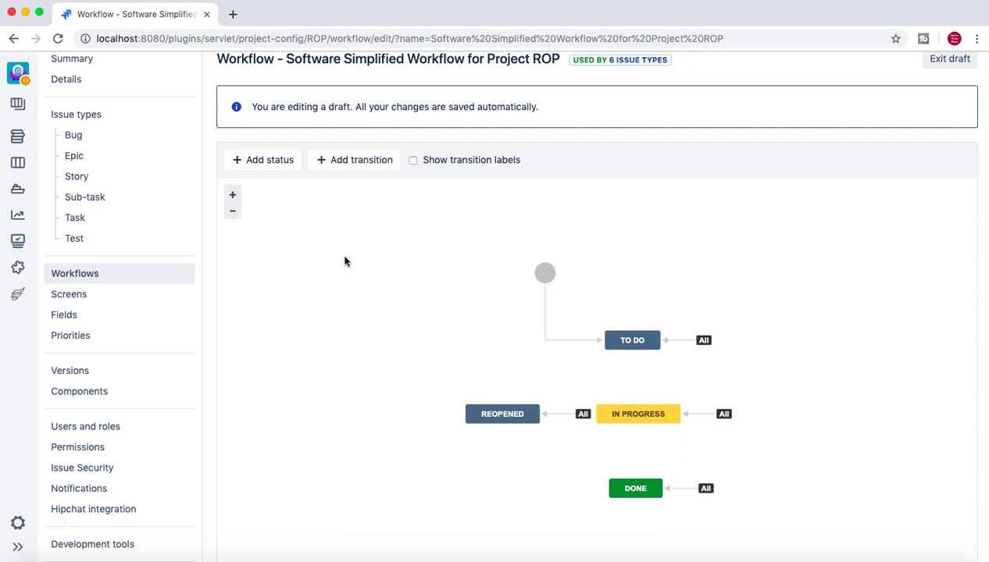
left_click(362, 162)
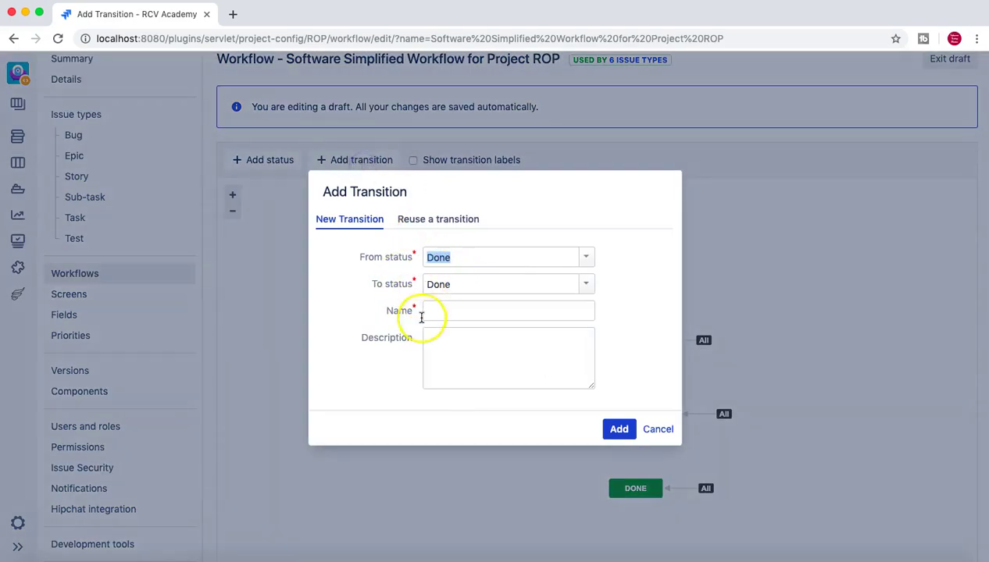
key("Escape")
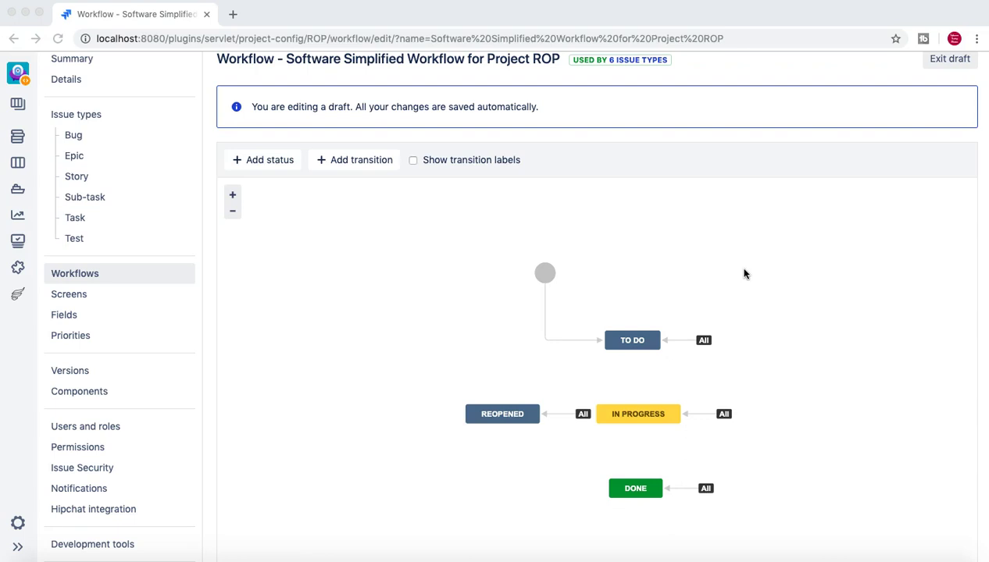
scroll(761, 313, "down", 3)
scroll(762, 313, "up", 3)
scroll(762, 313, "up", 1)
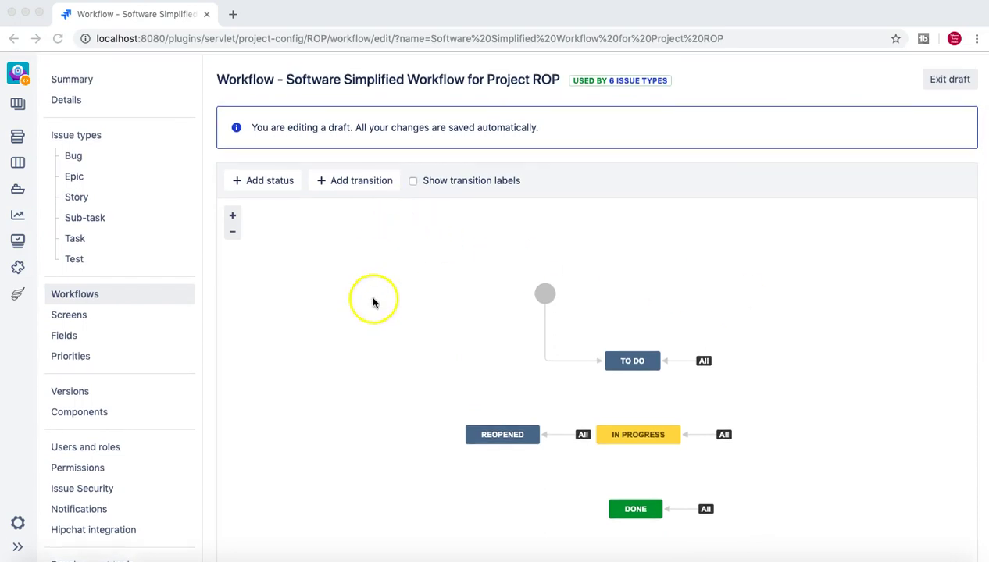
scroll(373, 300, "up", 1)
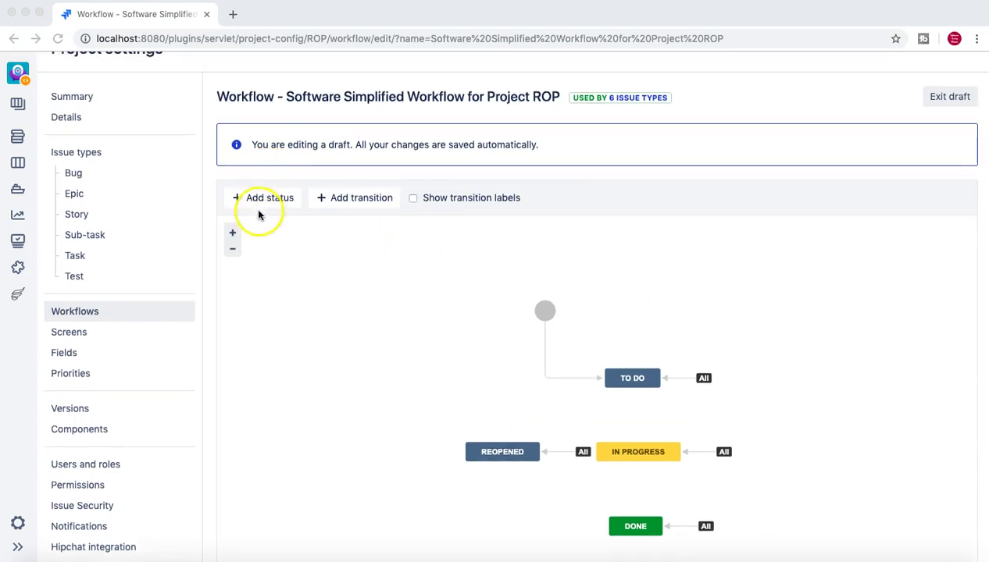
left_click(617, 456)
left_click(648, 453)
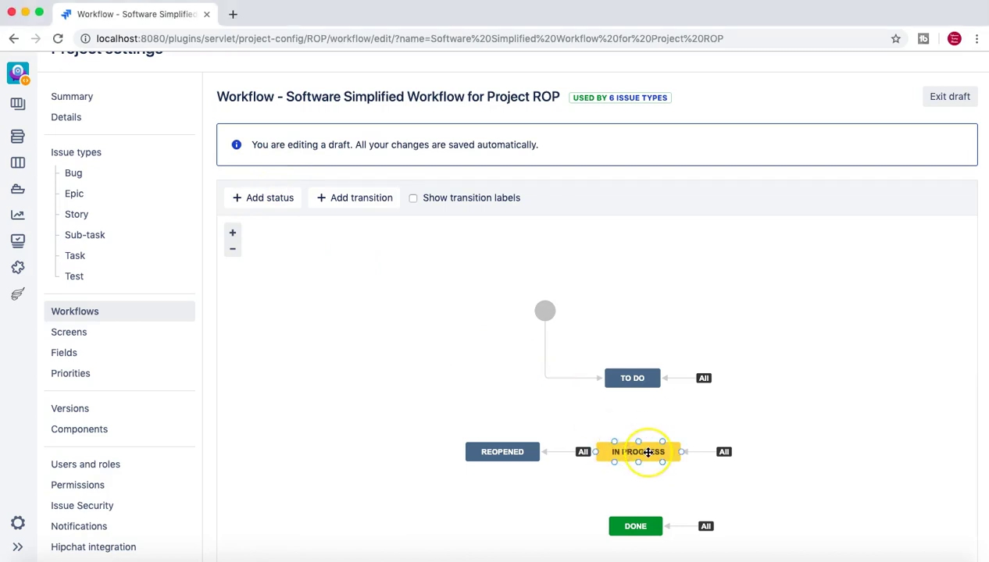
left_click(459, 335)
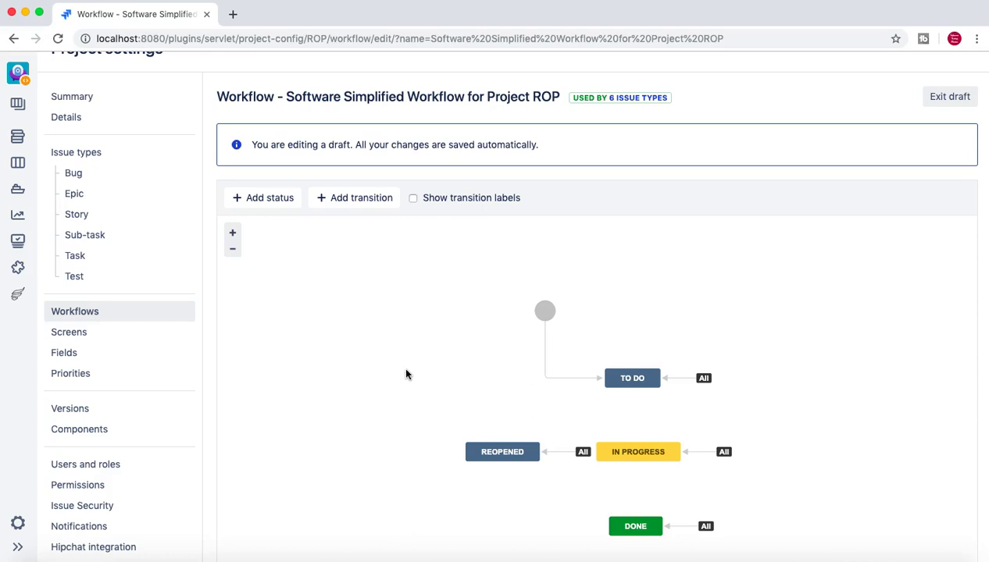
scroll(444, 358, "up", 3)
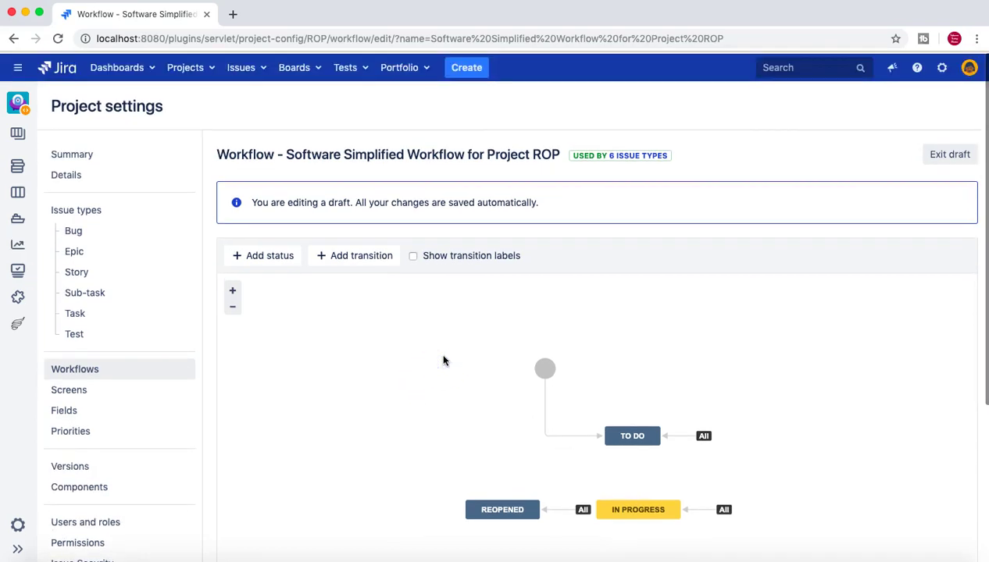
scroll(444, 360, "down", 5)
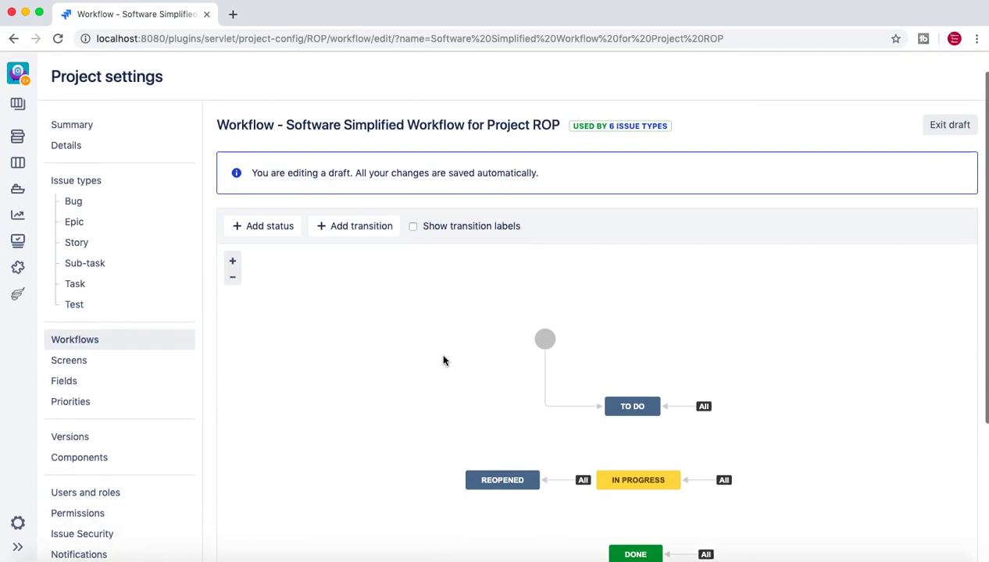
- Expand ROP: Scrum Default Screen Scheme under Screens and open ROP: Scrum Default Issue Screen
left_click(77, 262)
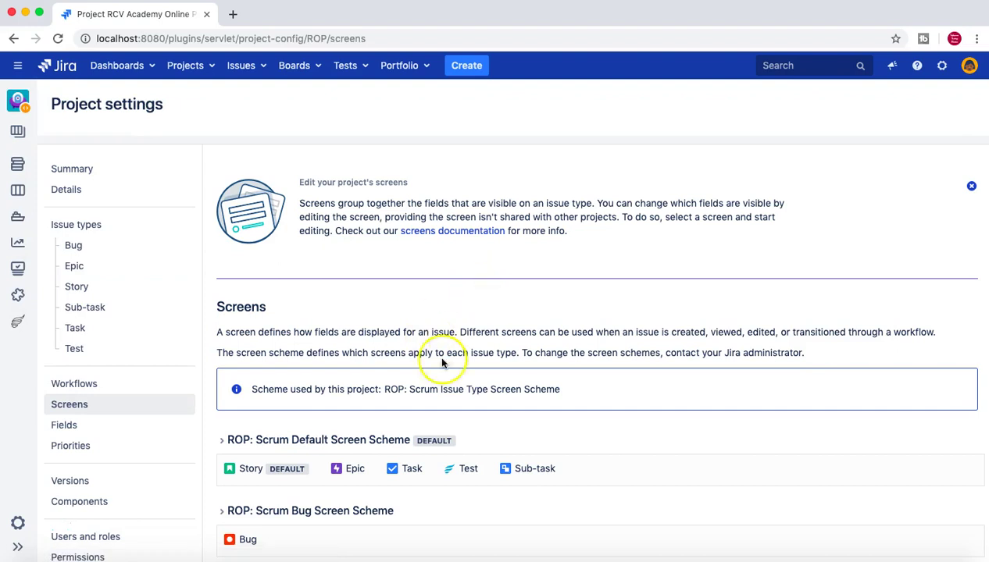
scroll(591, 418, "down", 2)
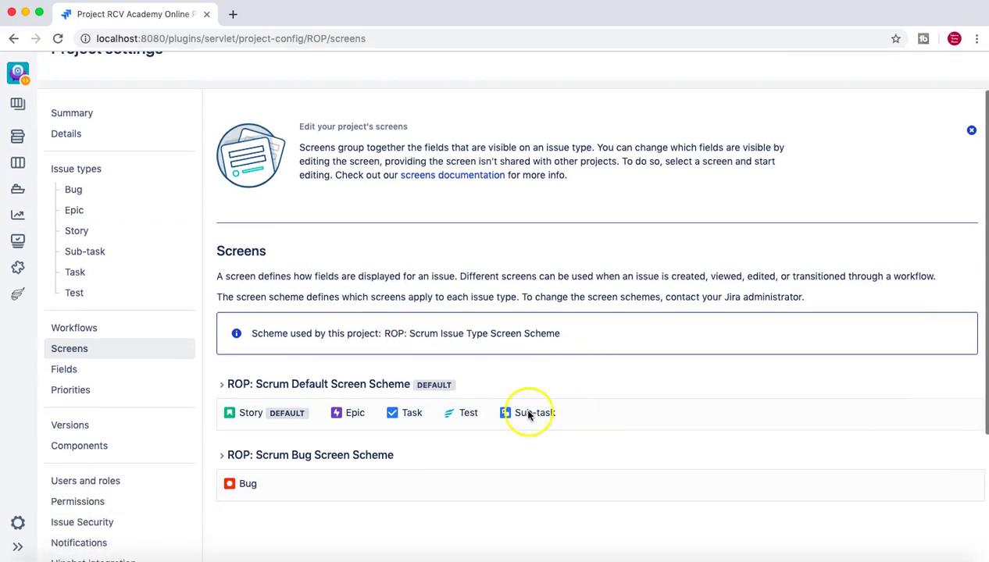
left_click(222, 386)
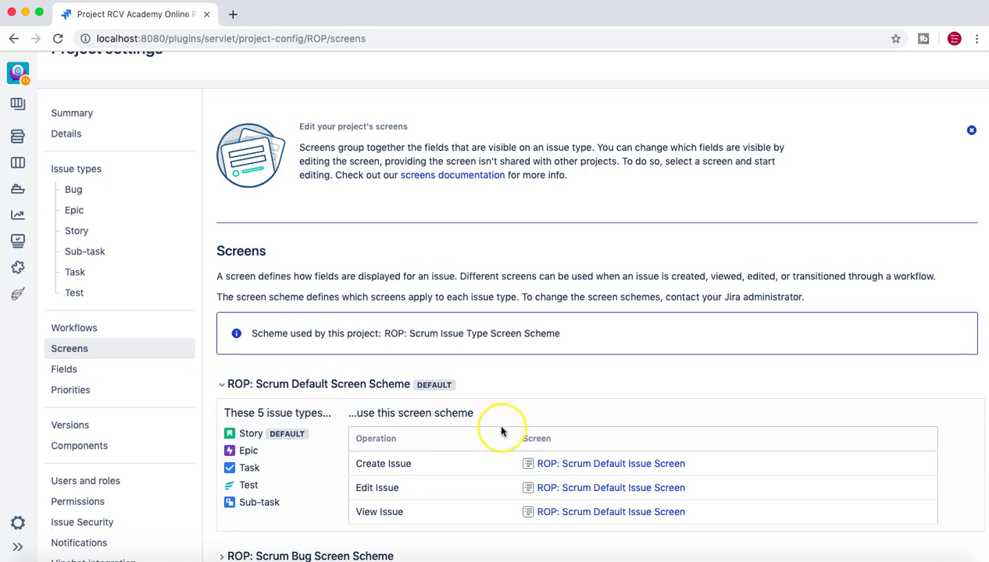
scroll(495, 421, "down", 3)
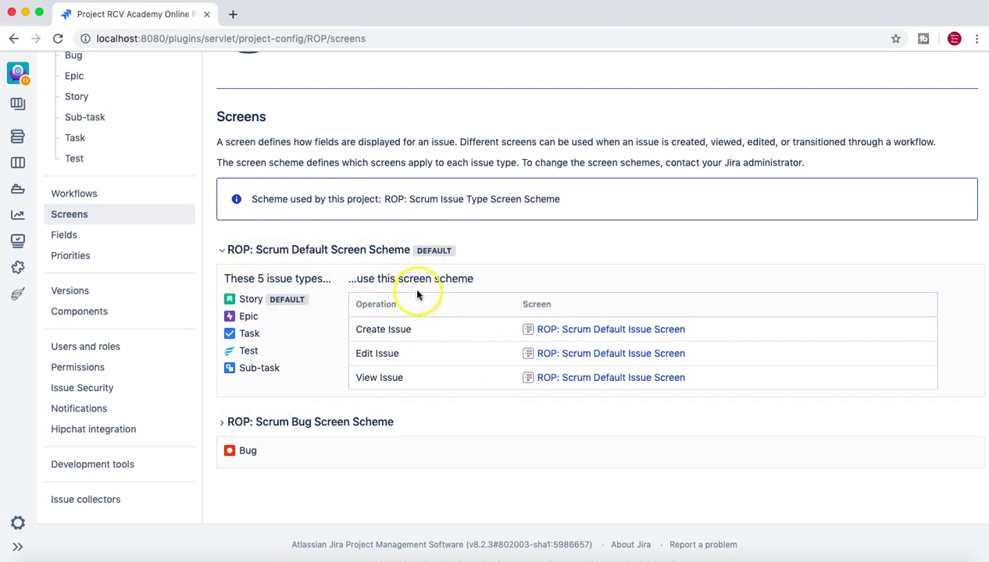
left_click(607, 334)
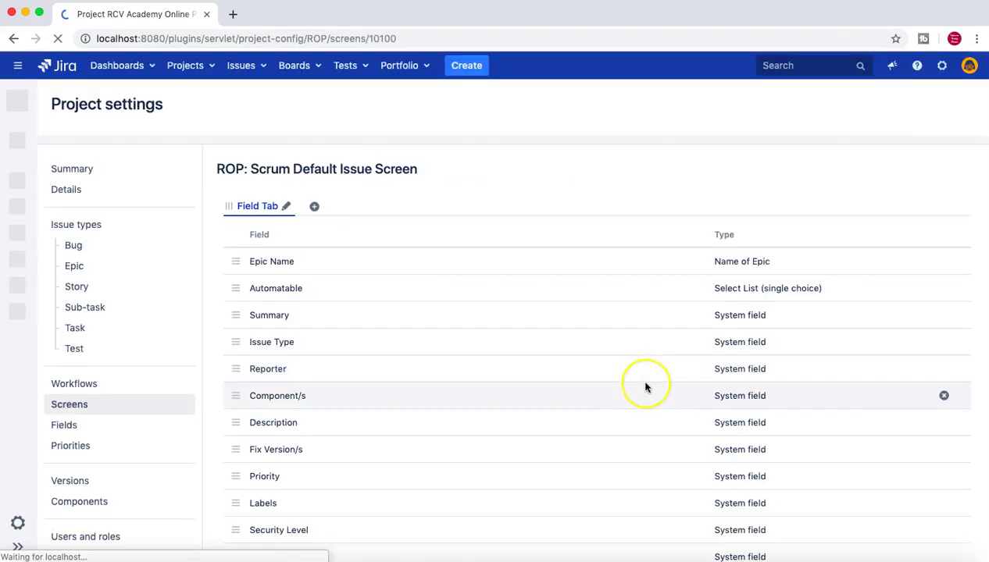
scroll(645, 387, "down", 1)
scroll(645, 387, "down", 2)
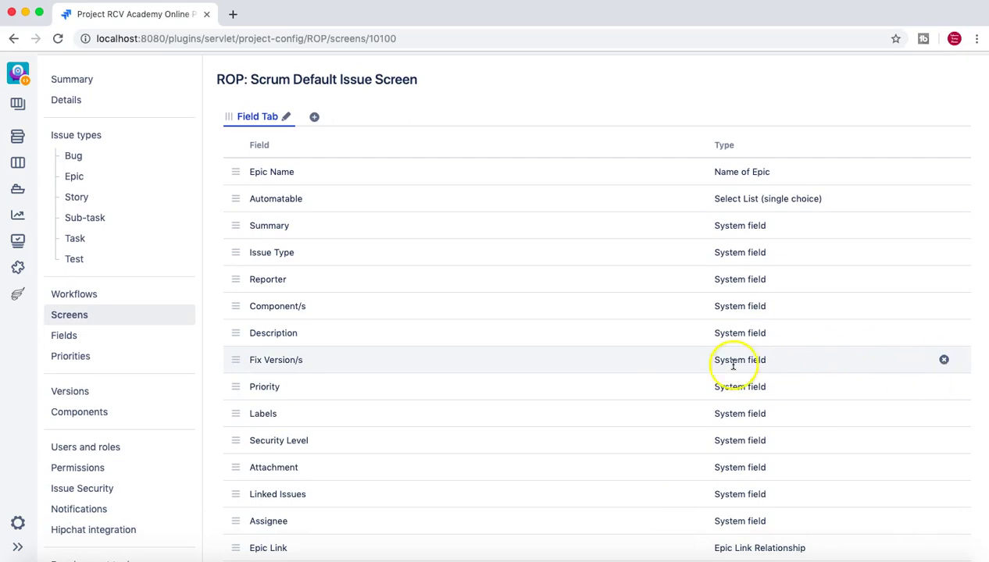
scroll(733, 365, "down", 1)
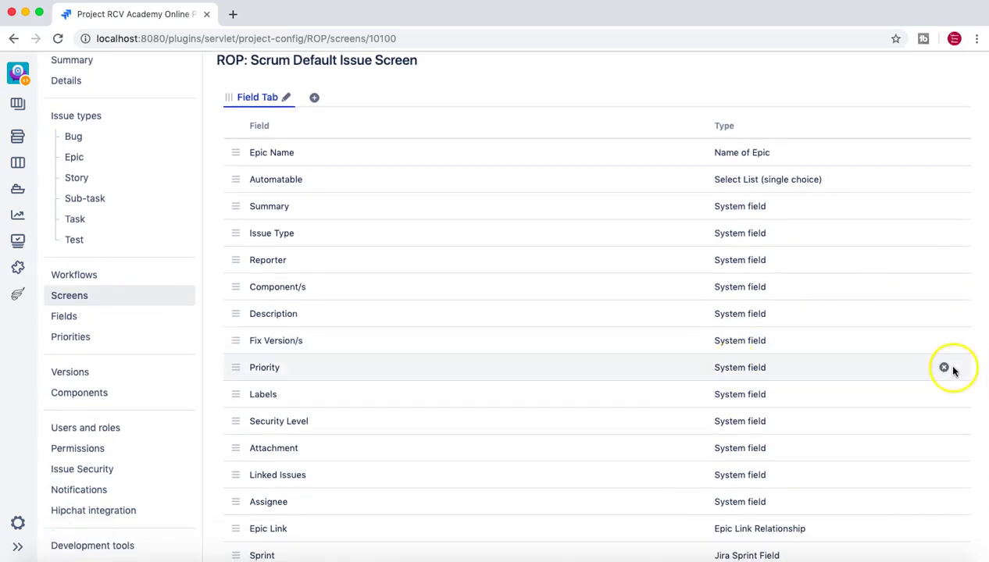
scroll(945, 370, "up", 1)
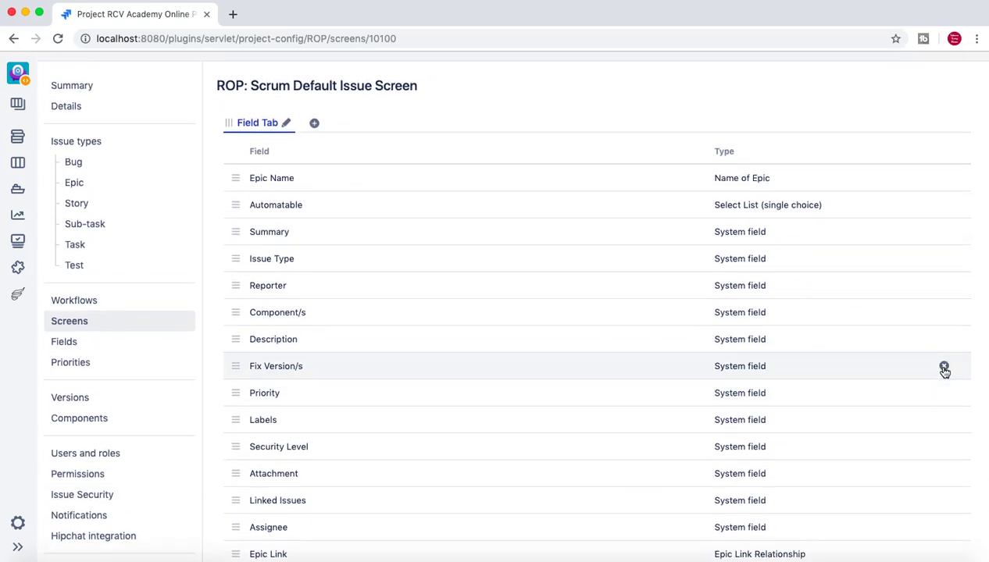
scroll(944, 370, "up", 1)
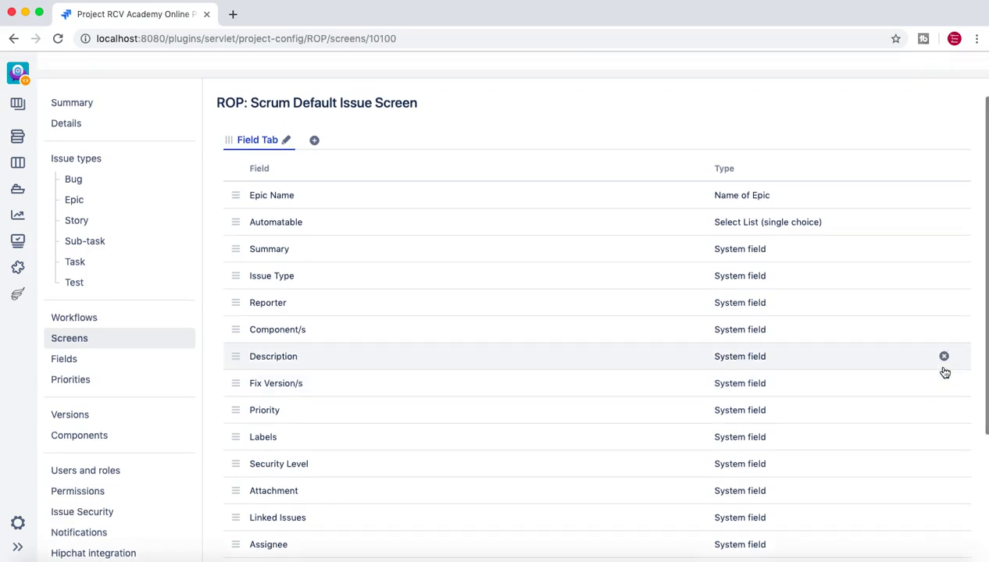
scroll(945, 372, "down", 1)
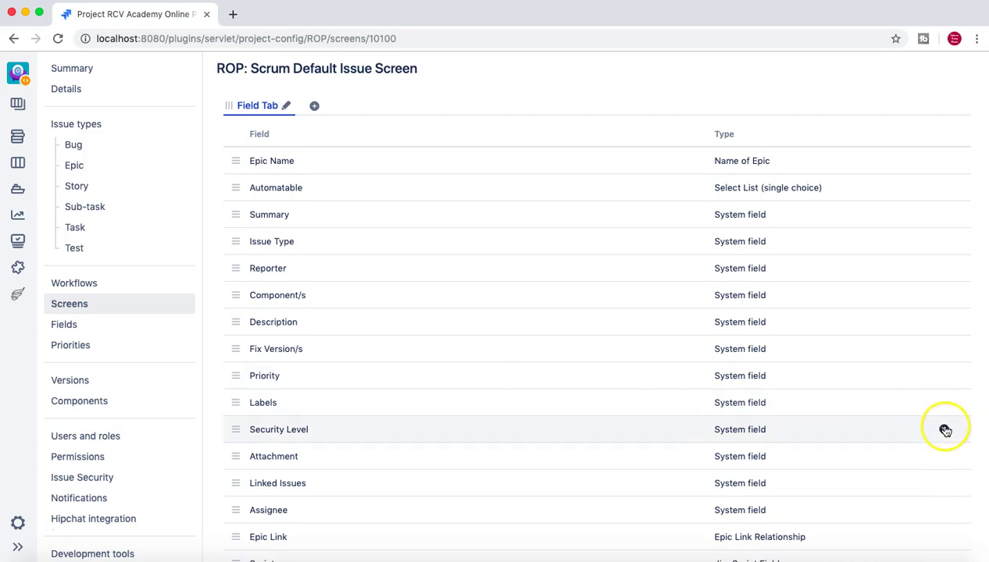
left_click(944, 431)
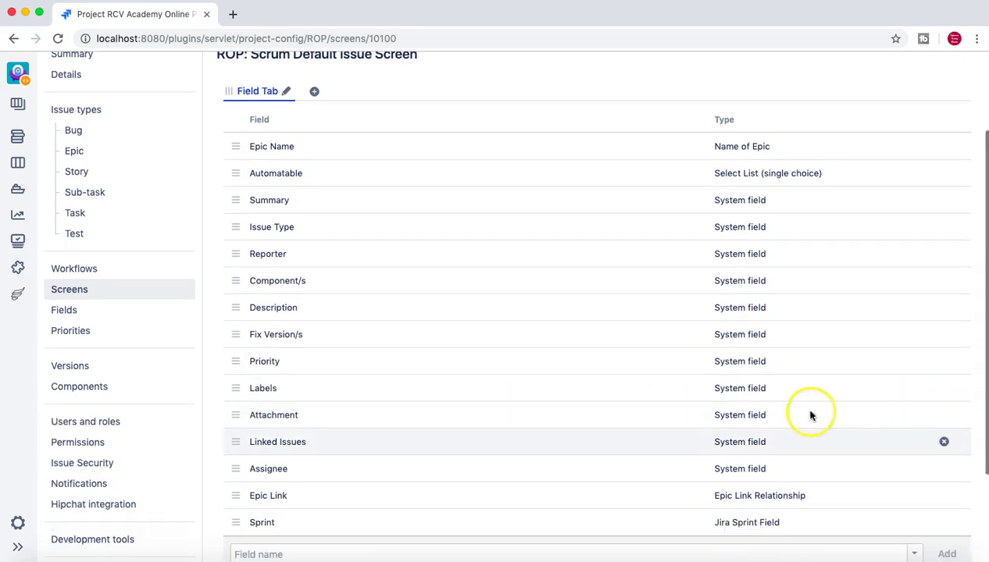
scroll(638, 399, "down", 2)
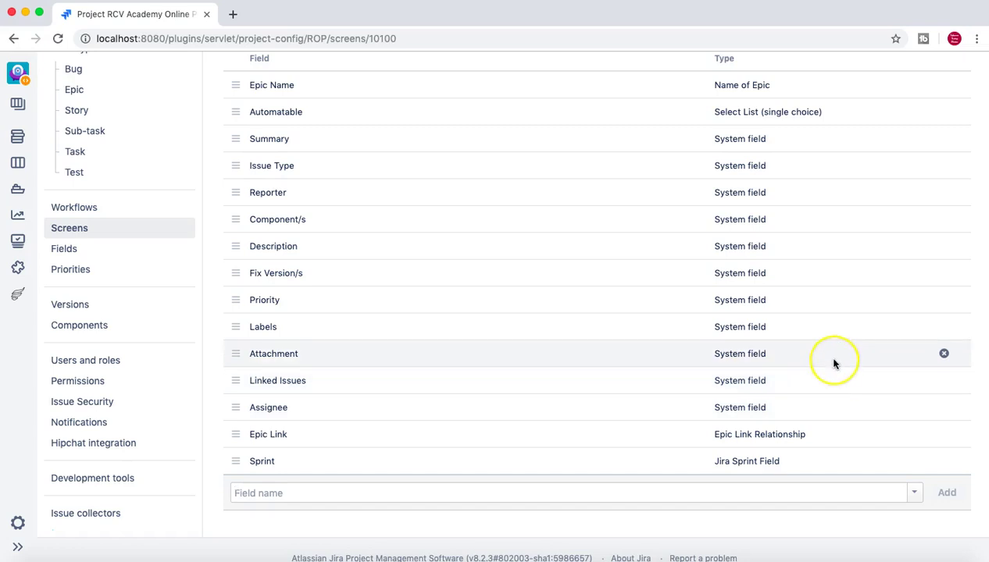
scroll(832, 364, "up", 1)
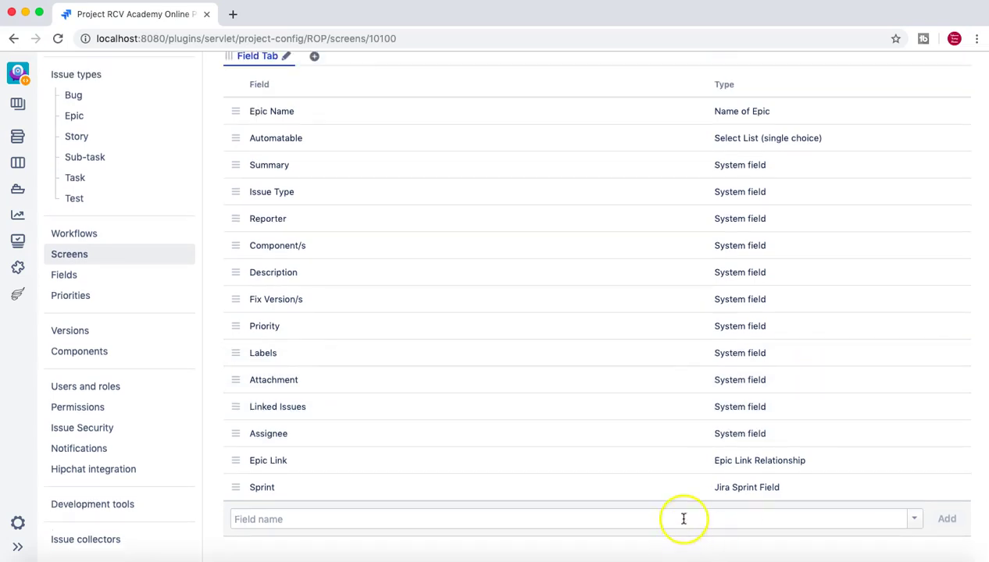
left_click(683, 519)
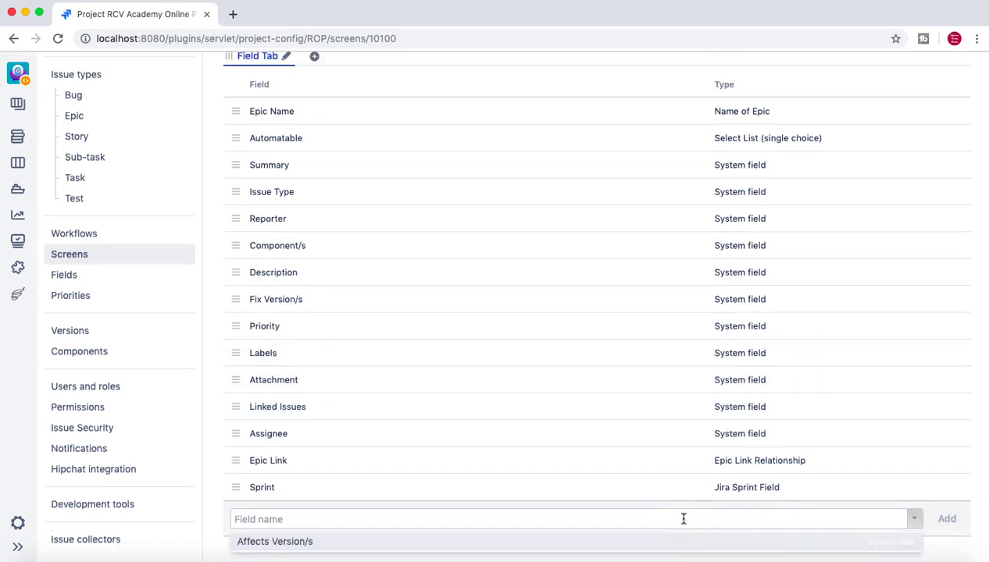
scroll(681, 519, "down", 4)
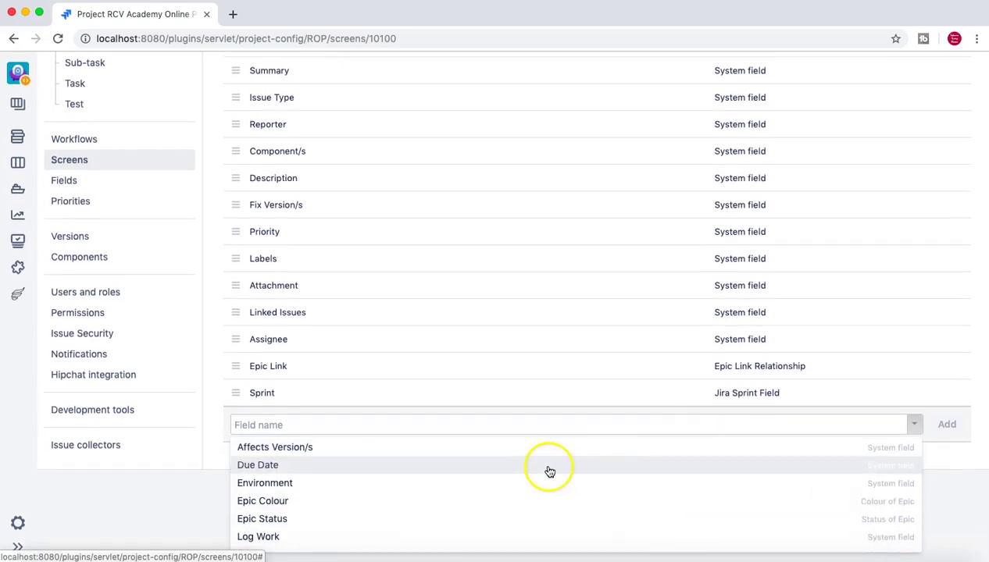
left_click(550, 467)
left_click(945, 426)
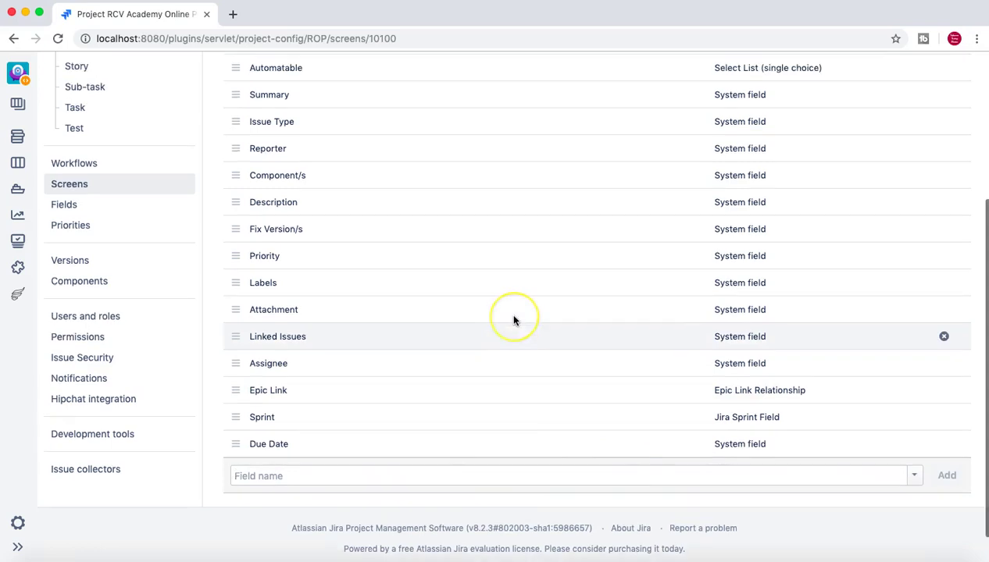
left_click(329, 440)
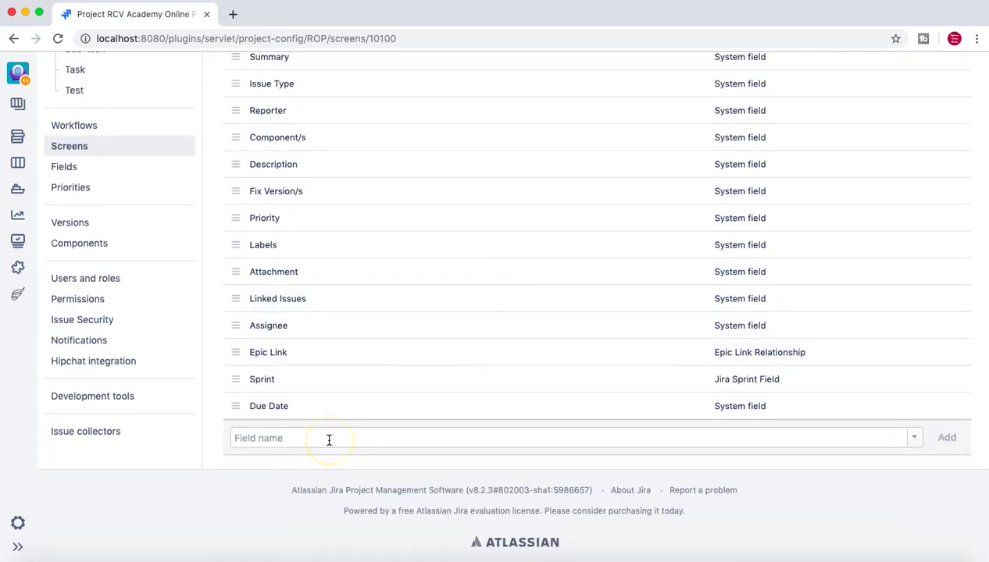
scroll(329, 439, "up", 4)
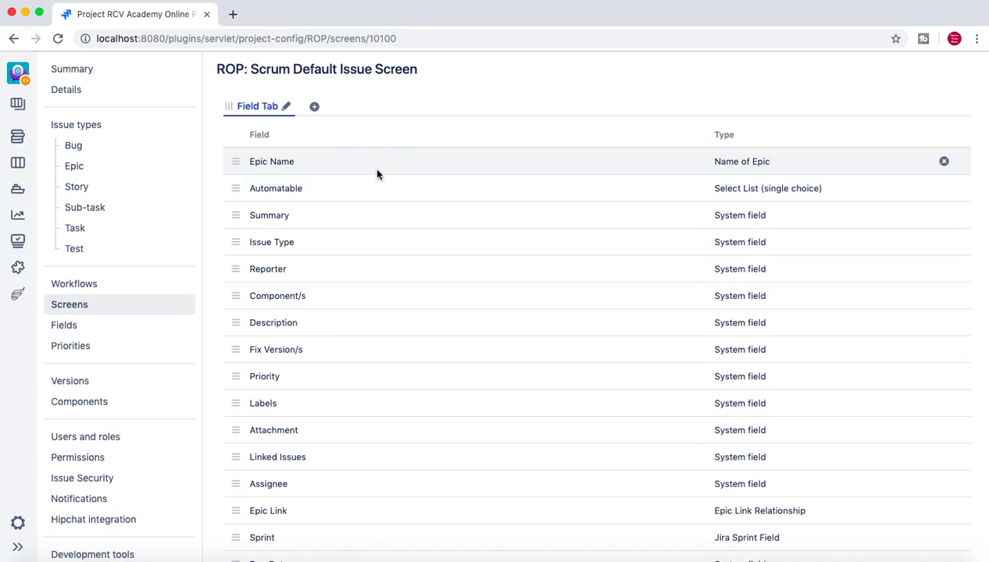
scroll(402, 129, "up", 1)
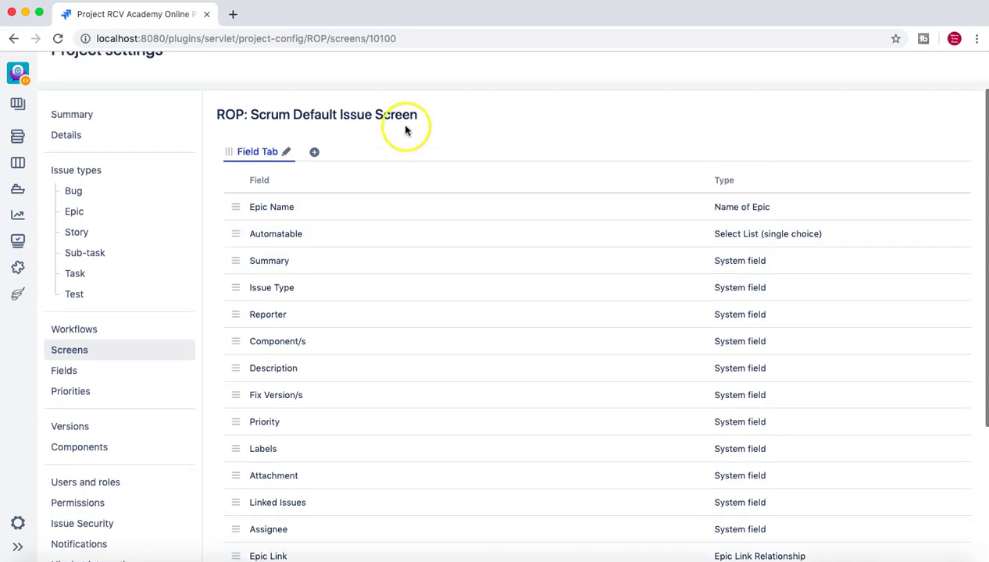
scroll(405, 129, "up", 1)
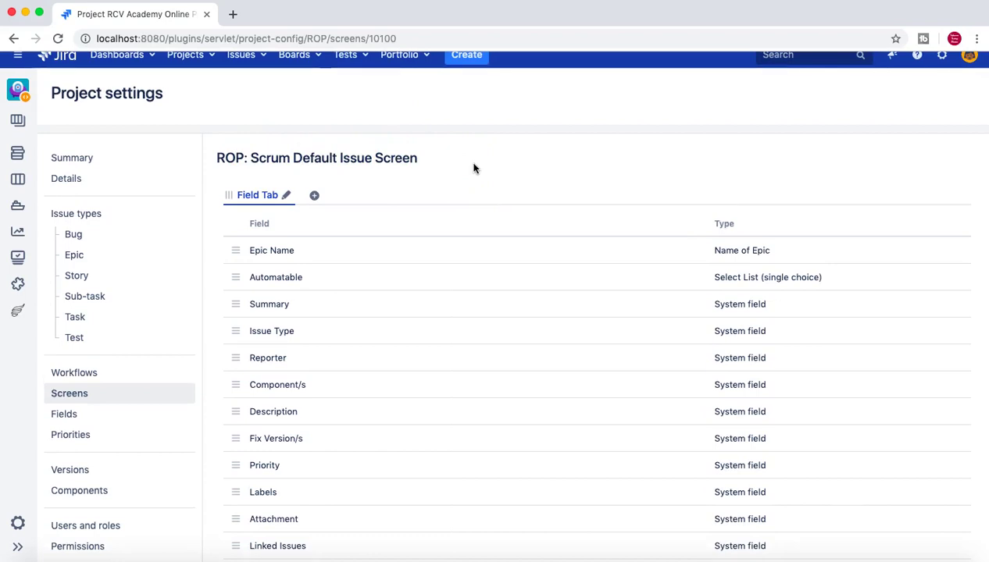
left_click(18, 523)
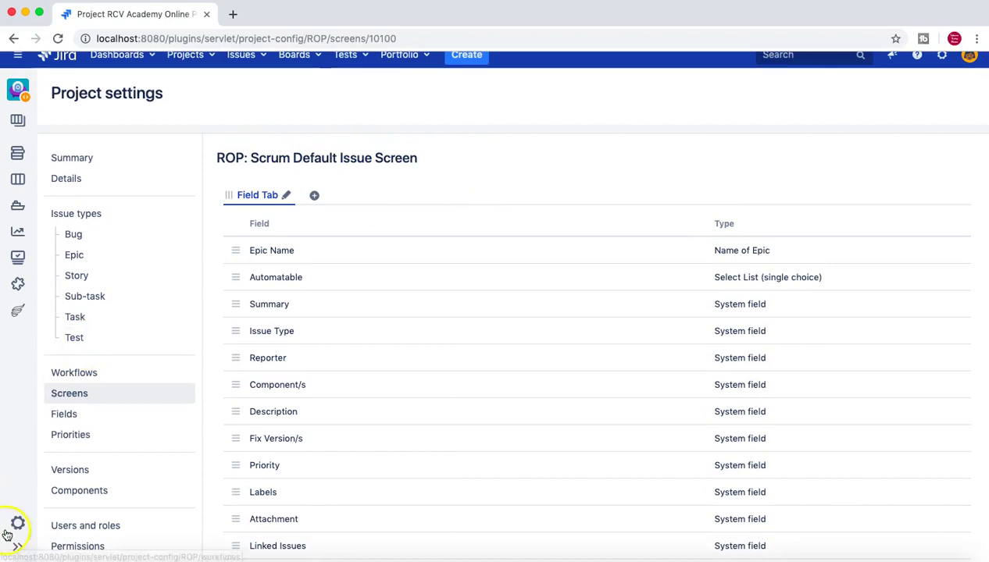
left_click(514, 209)
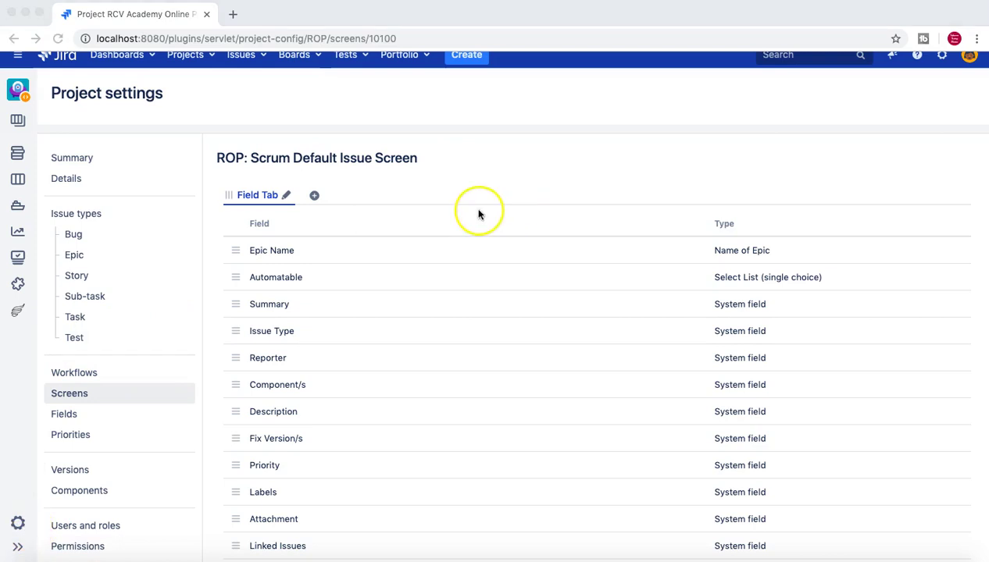
- Create a second screen tab named 'Extra Fields' on ROP: Scrum Default Issue Screen
left_click(315, 197)
left_click(315, 197)
left_click(346, 229)
type("Te")
key("BackSpace")
key("BackSpace")
type("T")
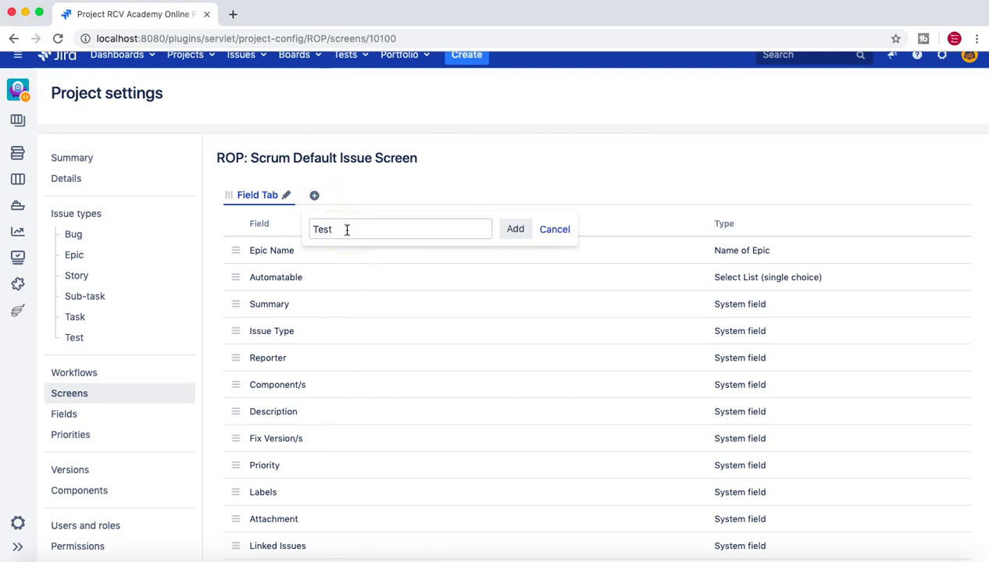
key("BackSpace")
type("Extra Fields")
left_click(512, 232)
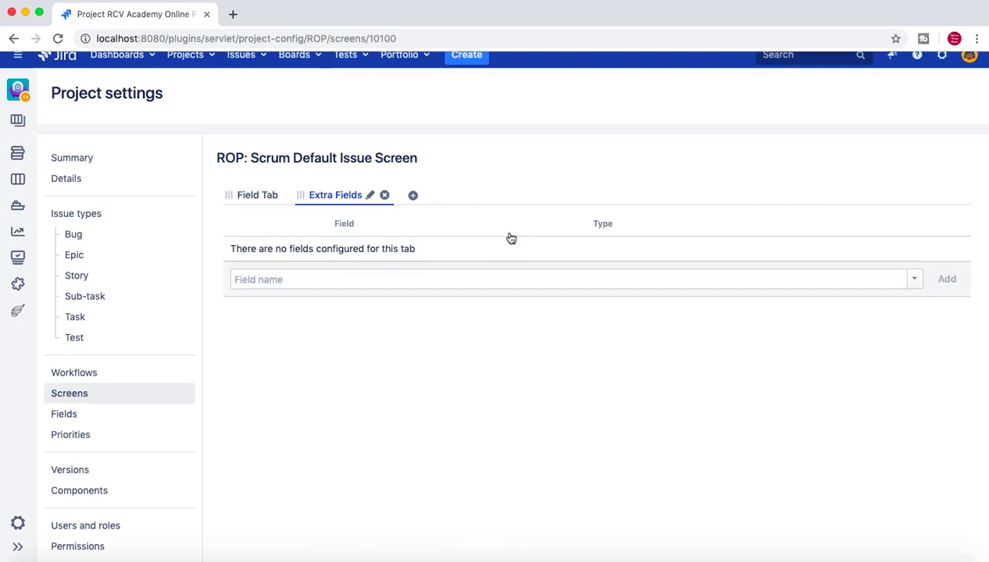
- Add the Environment field, then the Epic Colour field, to the Extra Fields tab
left_click(306, 282)
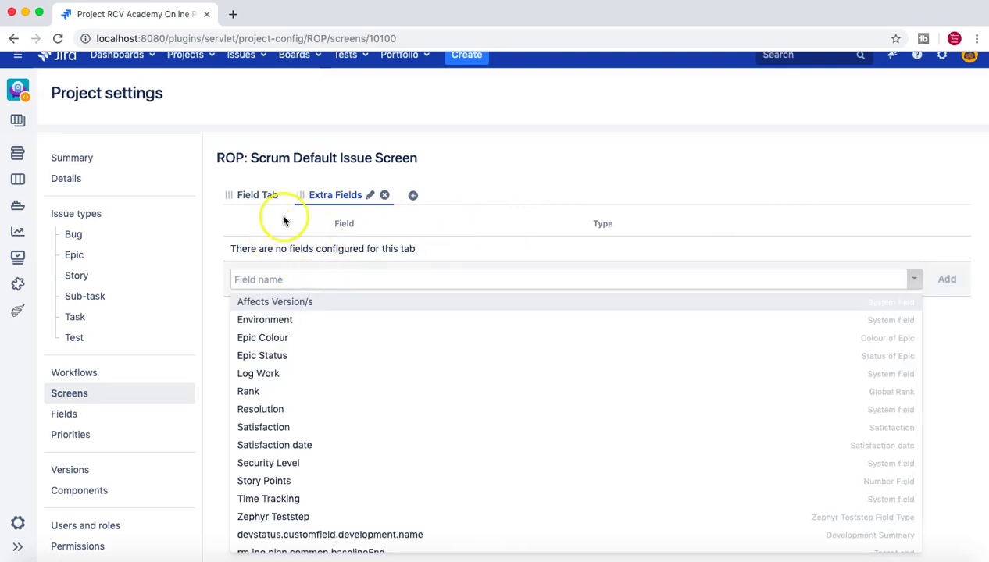
left_click(324, 246)
left_click(307, 279)
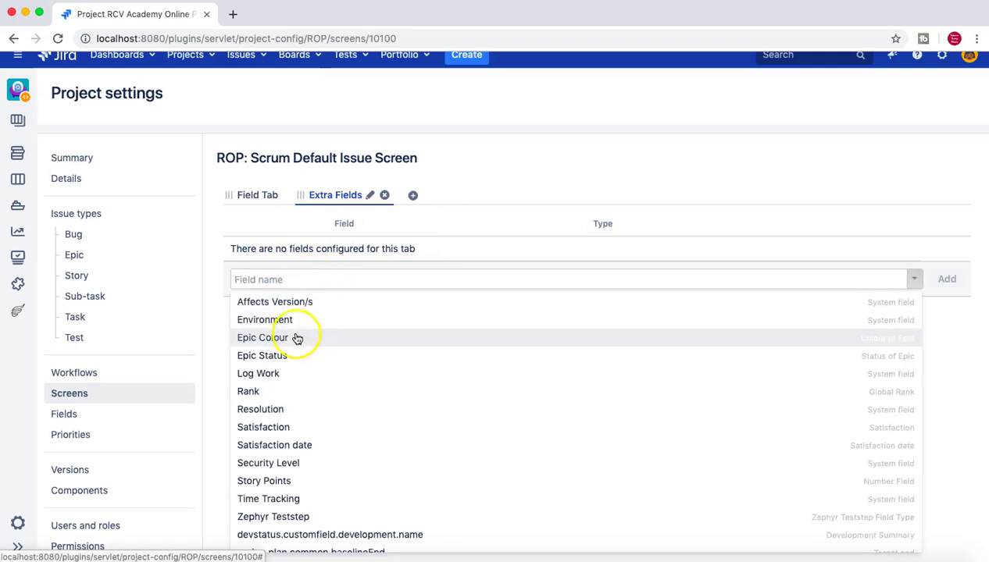
left_click(297, 322)
left_click(946, 279)
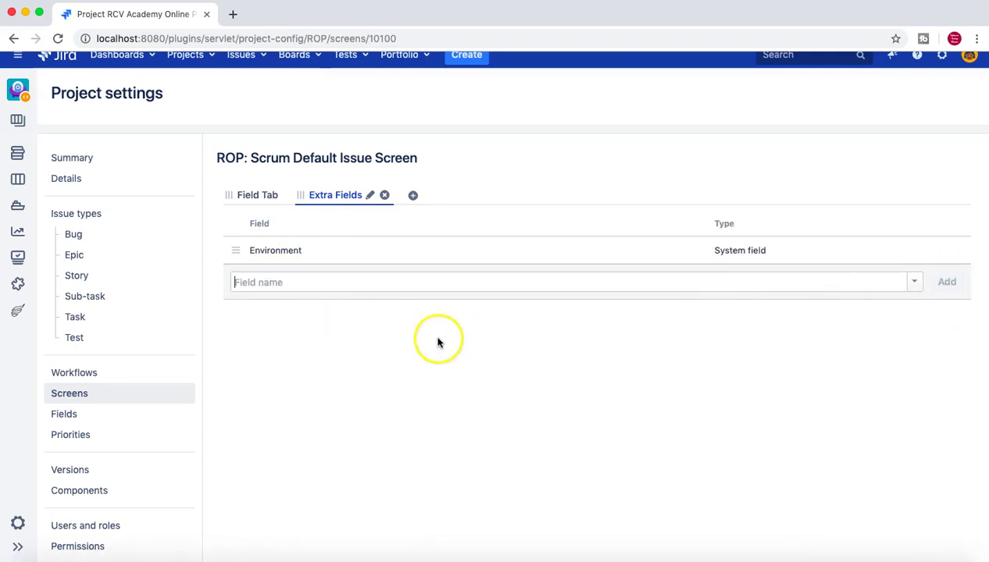
left_click(353, 283)
left_click(289, 322)
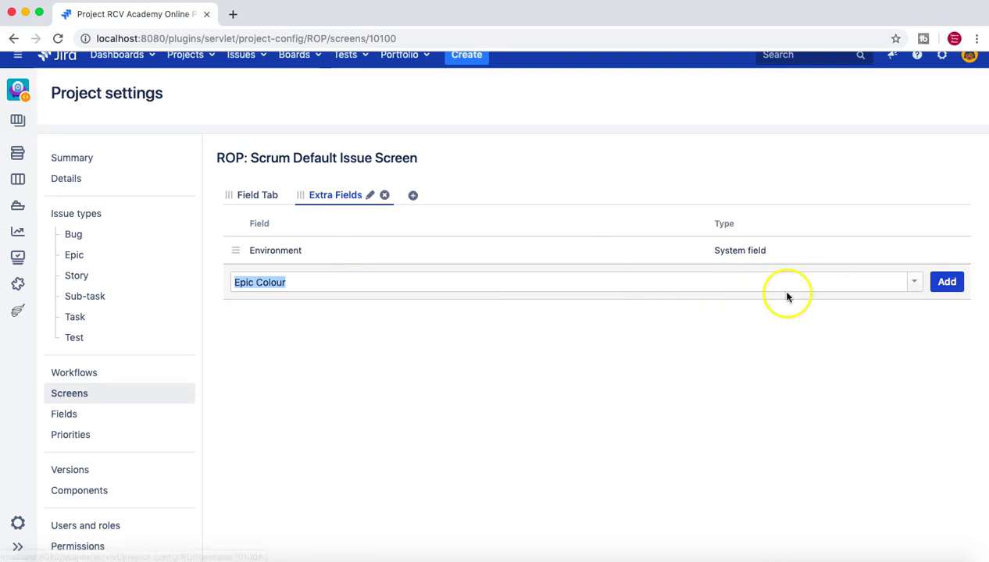
left_click(946, 282)
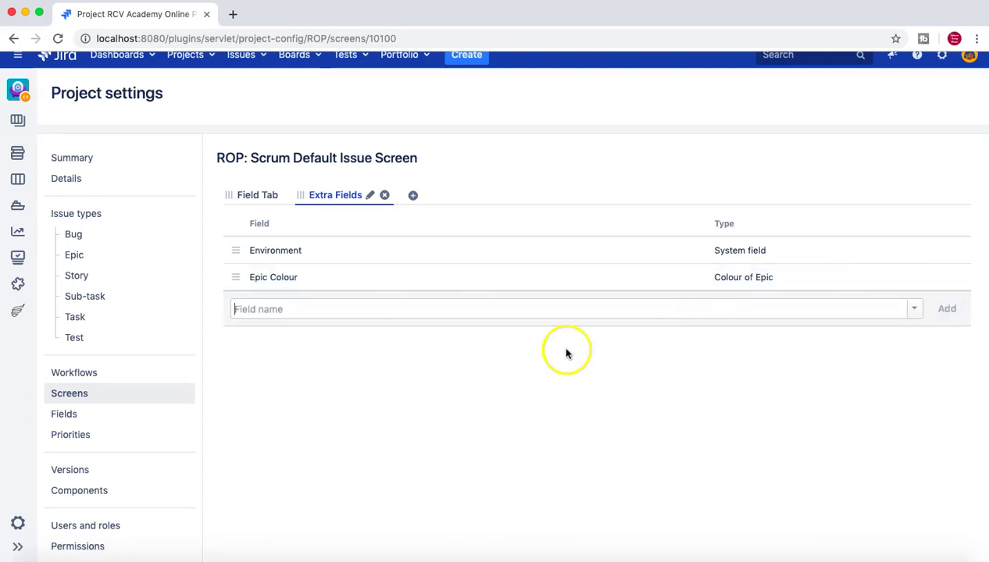
left_click(242, 193)
- Drag Reporter up to just below Automatable so it precedes Summary in Field Tab
scroll(375, 382, "down", 3)
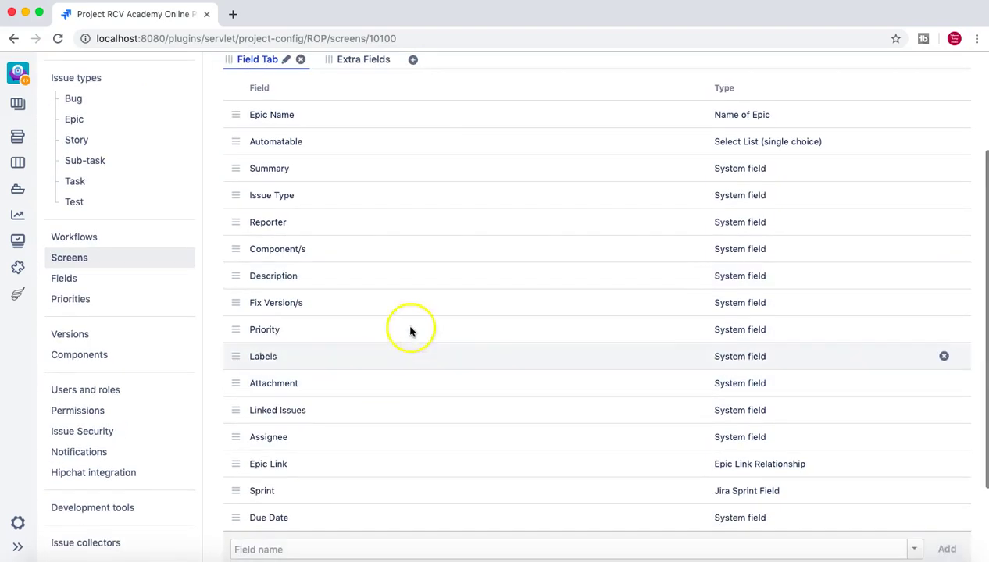
left_click_drag(234, 222, 234, 165)
scroll(259, 200, "up", 1)
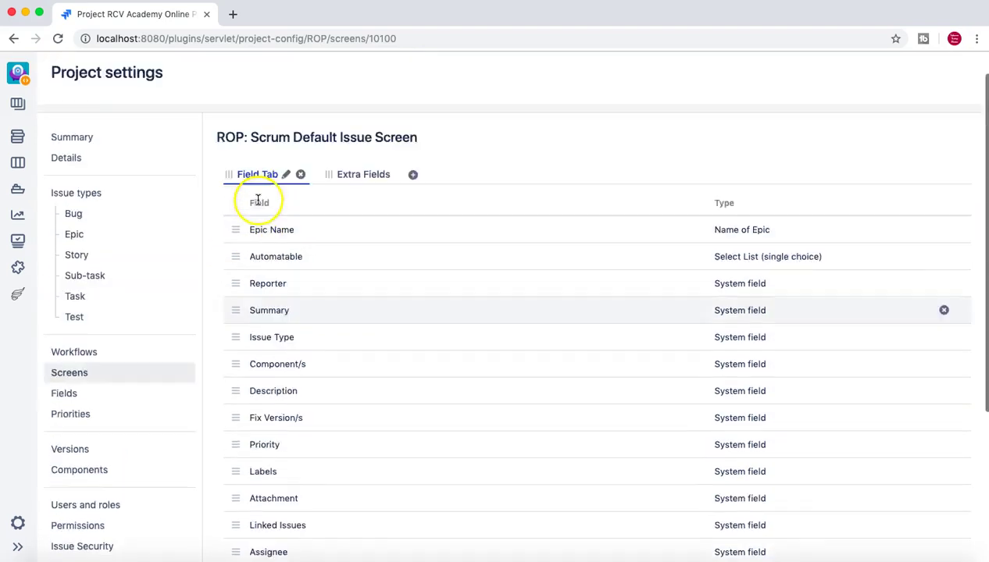
scroll(259, 200, "up", 3)
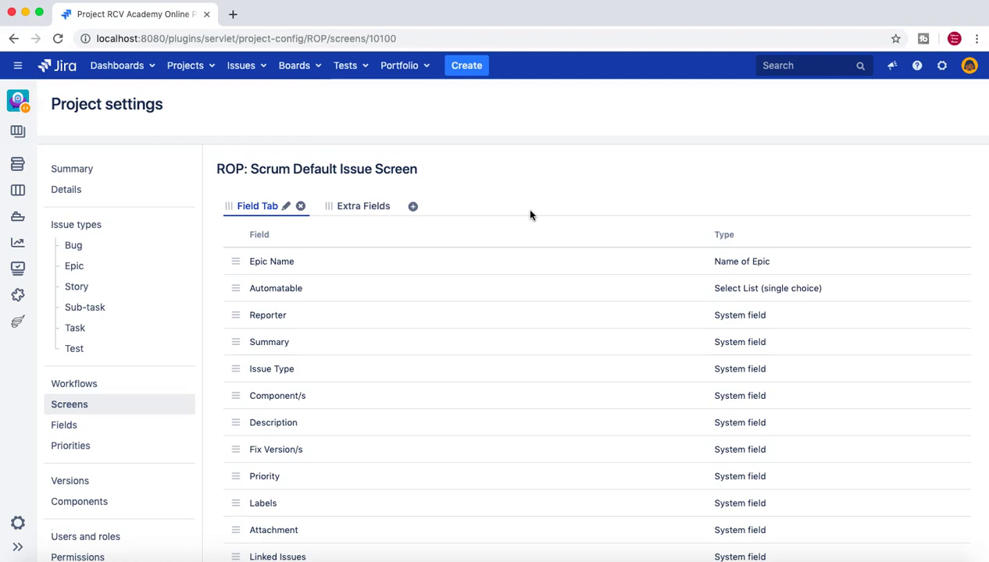
scroll(581, 194, "down", 3)
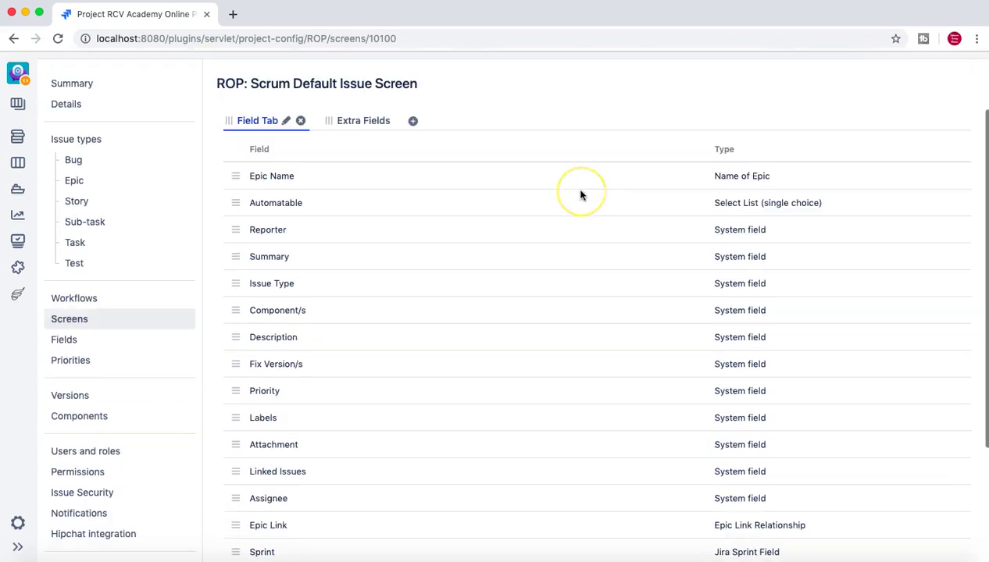
scroll(581, 195, "up", 2)
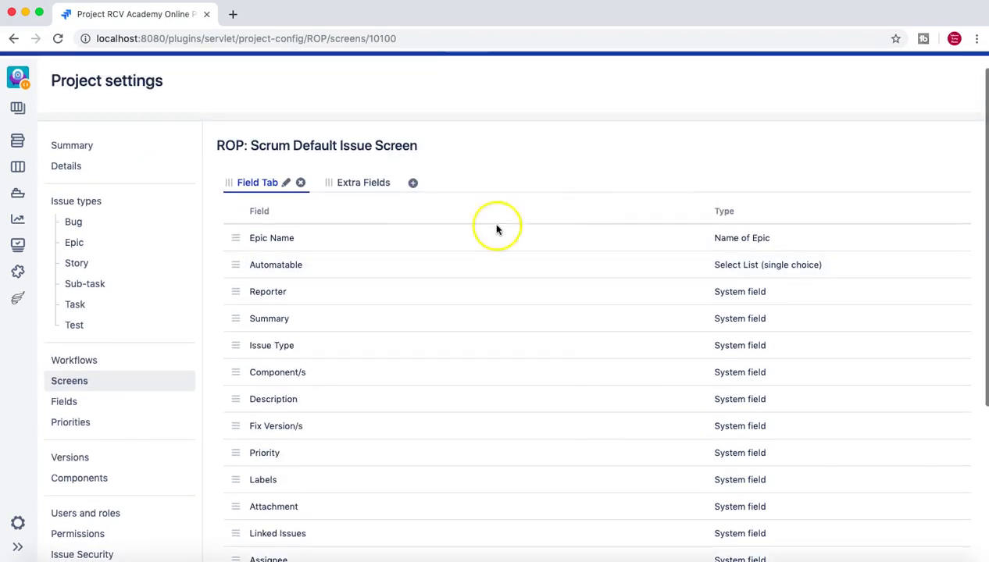
- On the Screens page, expand the ROP: Scrum Default and ROP: Scrum Bug screen schemes
left_click(99, 384)
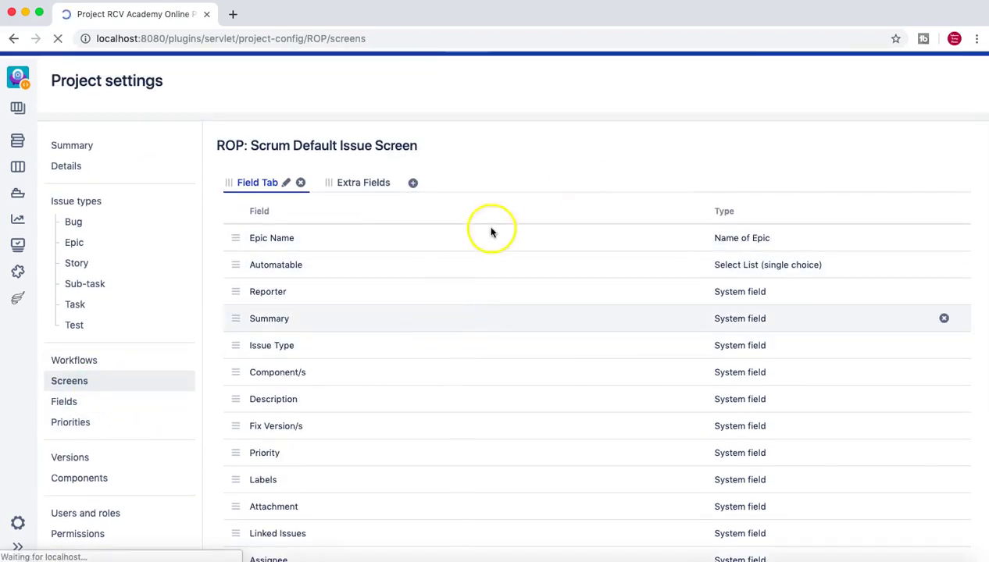
scroll(457, 345, "down", 5)
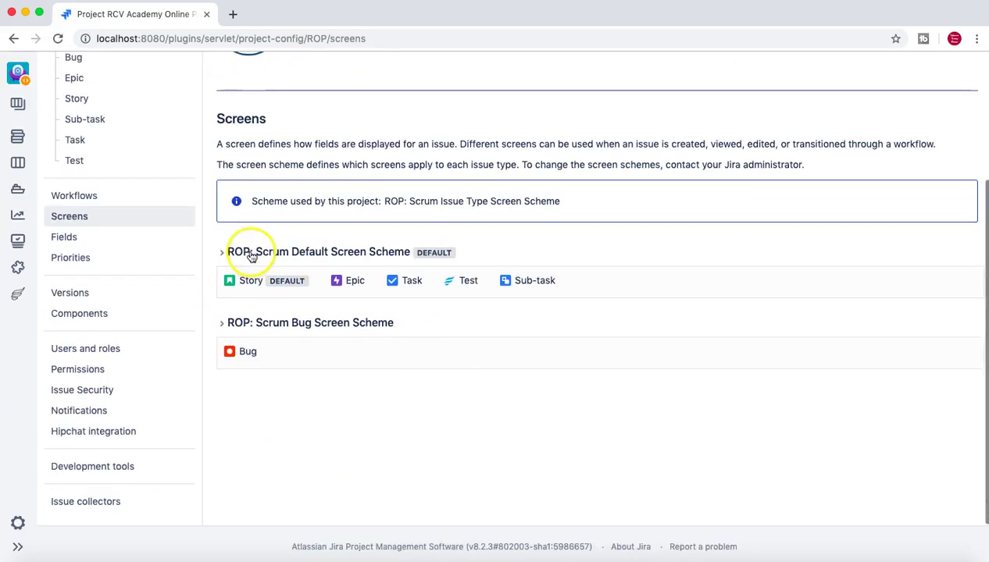
left_click(223, 253)
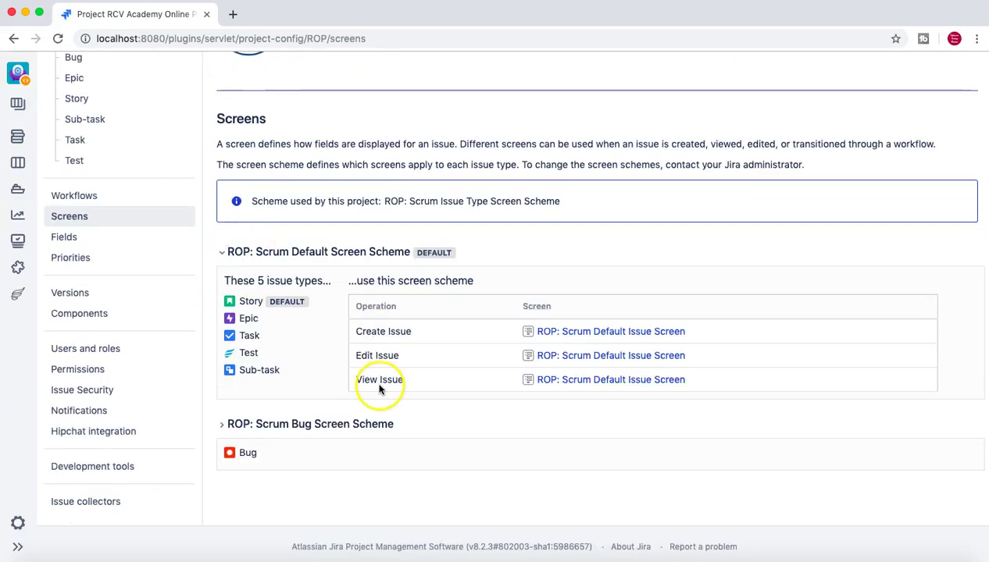
scroll(380, 388, "down", 1)
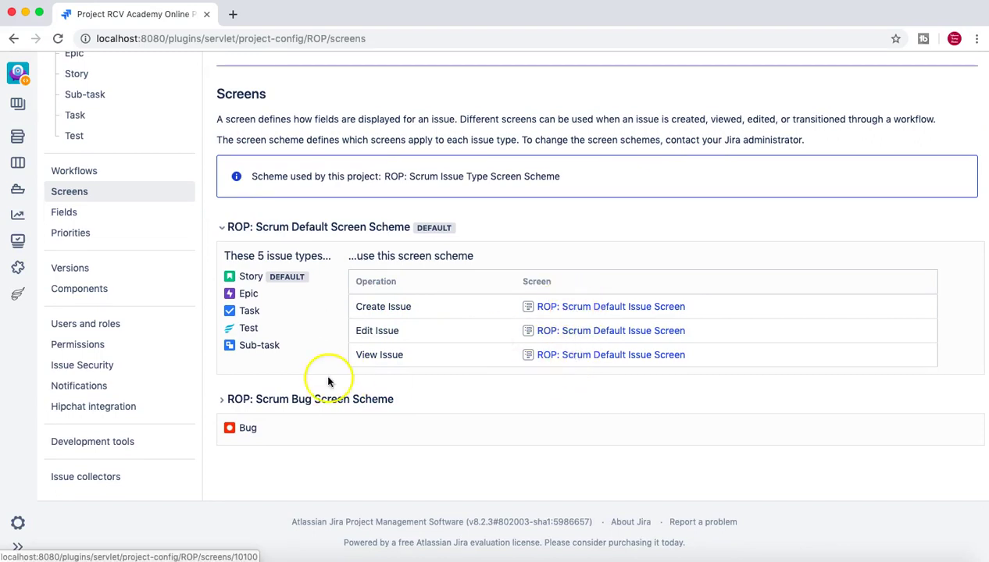
left_click(223, 400)
scroll(562, 468, "down", 3)
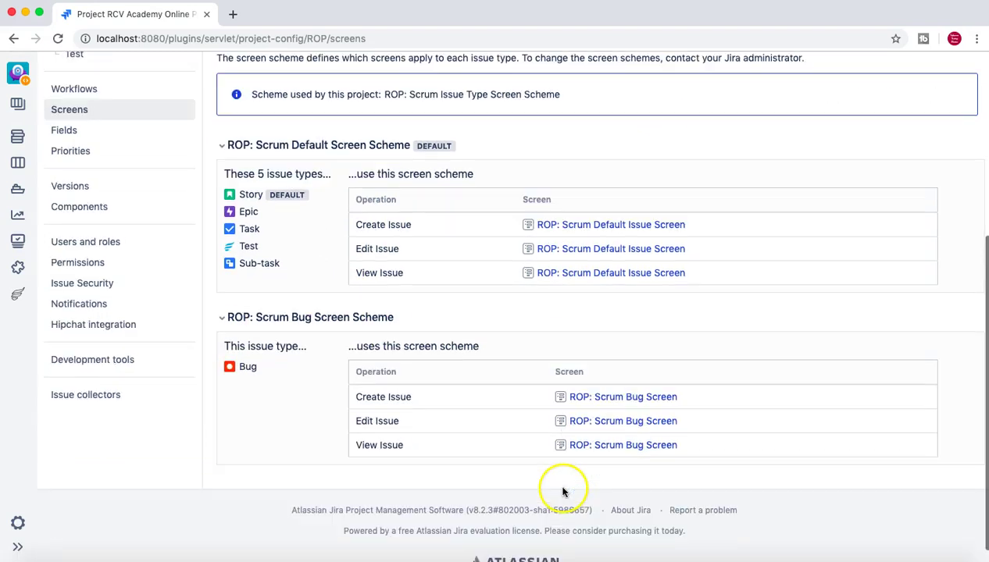
- Open ROP: Scrum Bug Screen and scroll through its Field Tab fields
left_click(616, 447)
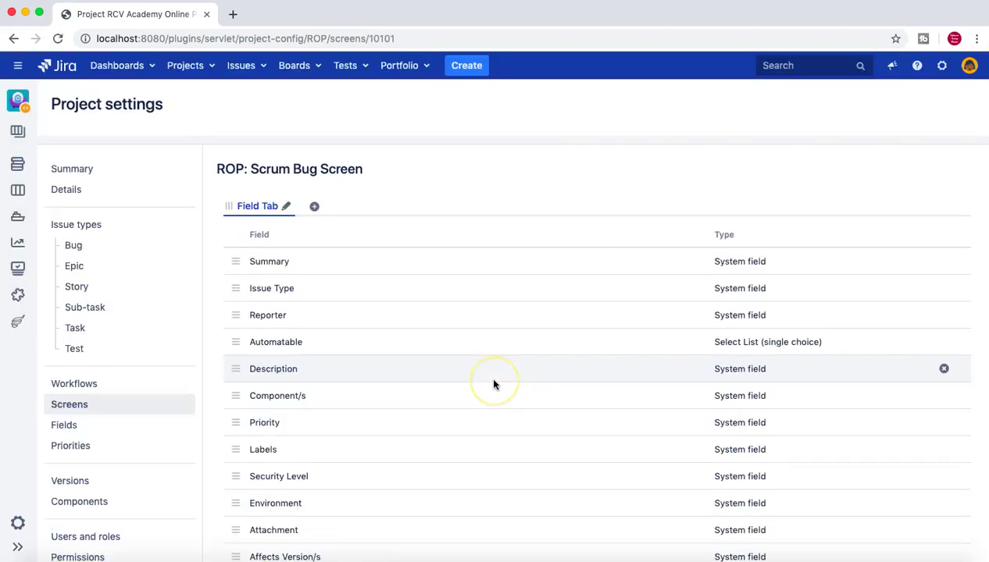
scroll(493, 384, "down", 5)
scroll(492, 384, "up", 4)
scroll(492, 384, "up", 3)
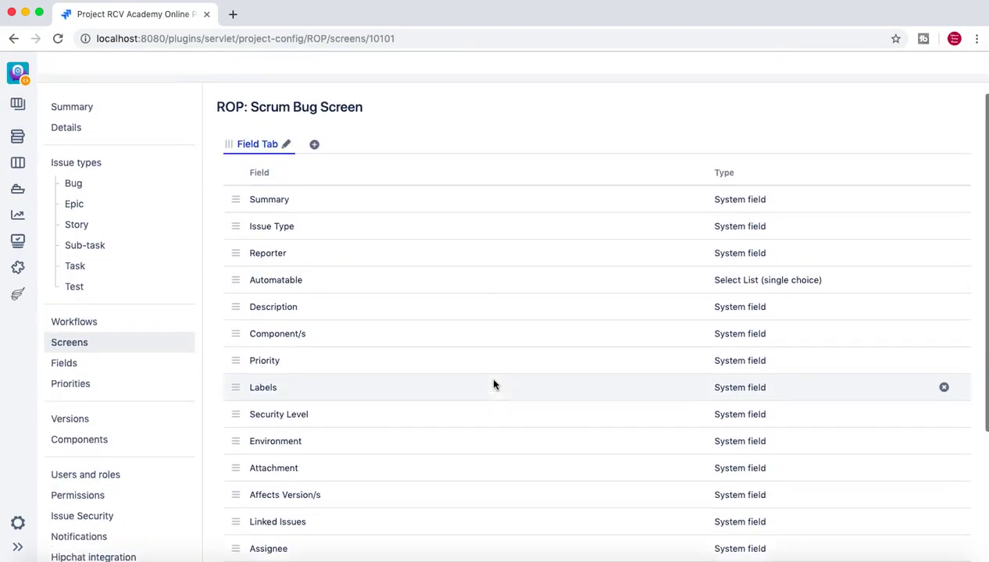